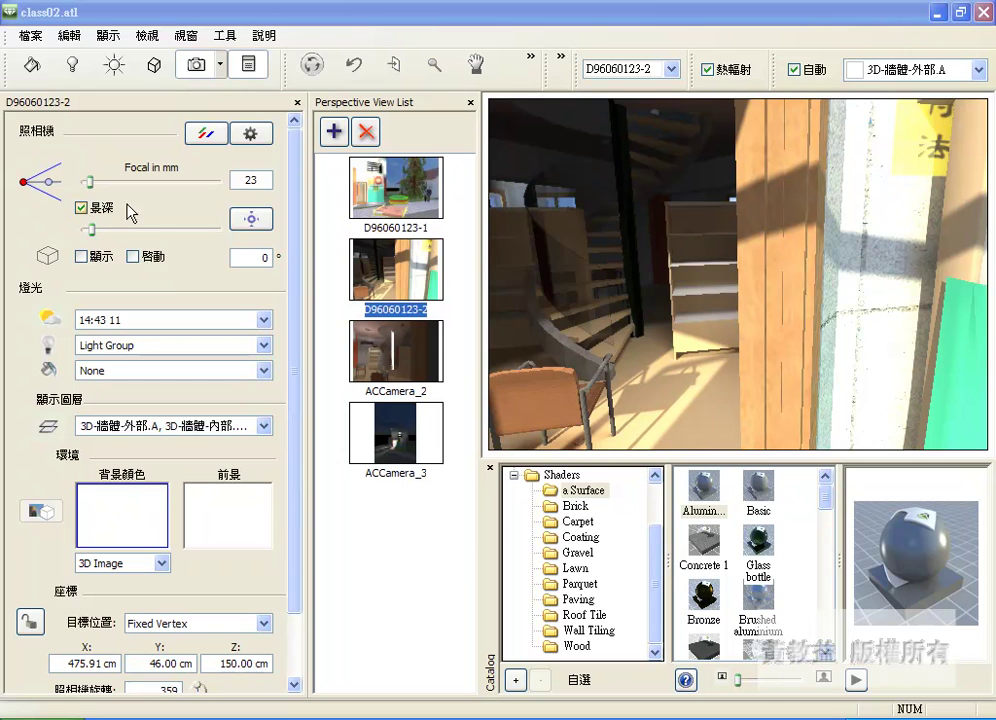
Step: Switch from perspective to parallel views (平行視圖), preview the front elevation, and set the view to the top plan projection
click(219, 66)
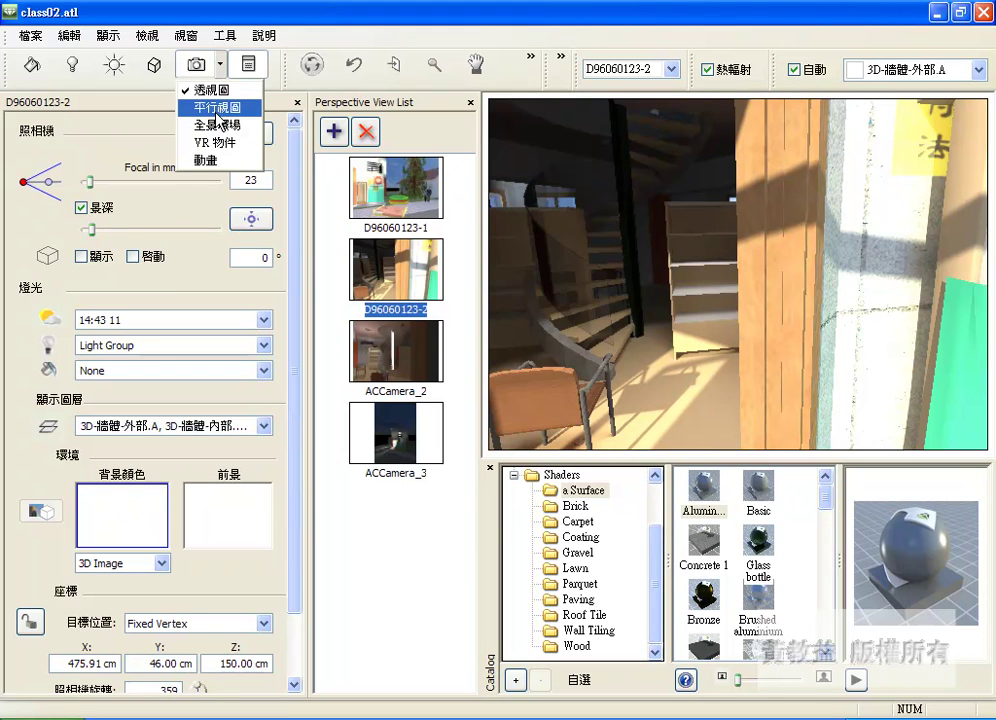
click(219, 107)
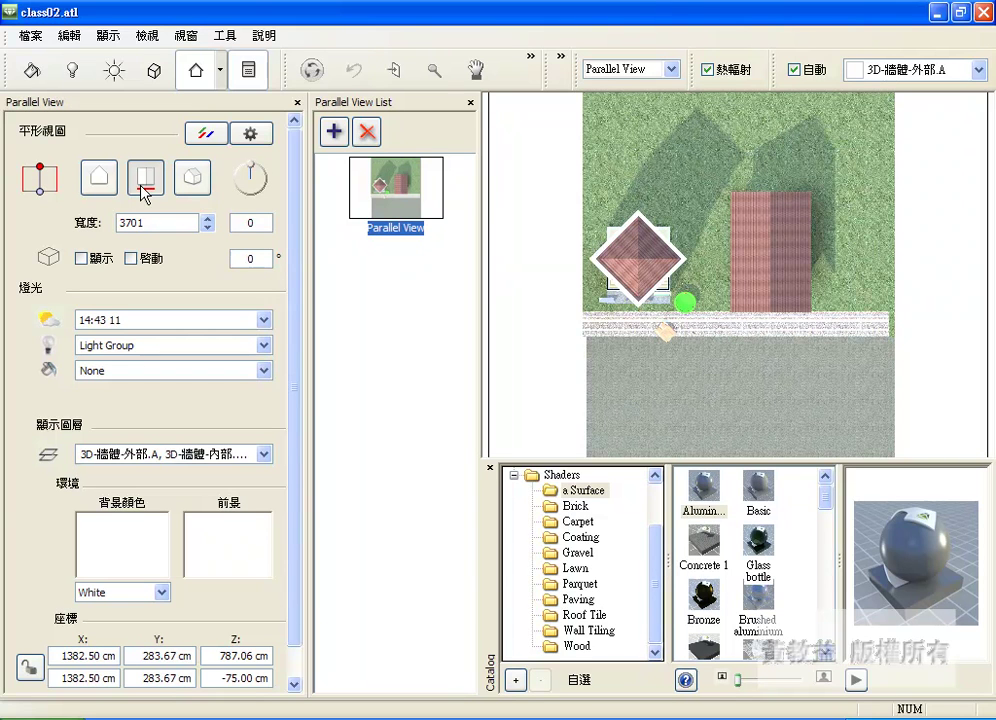
click(101, 183)
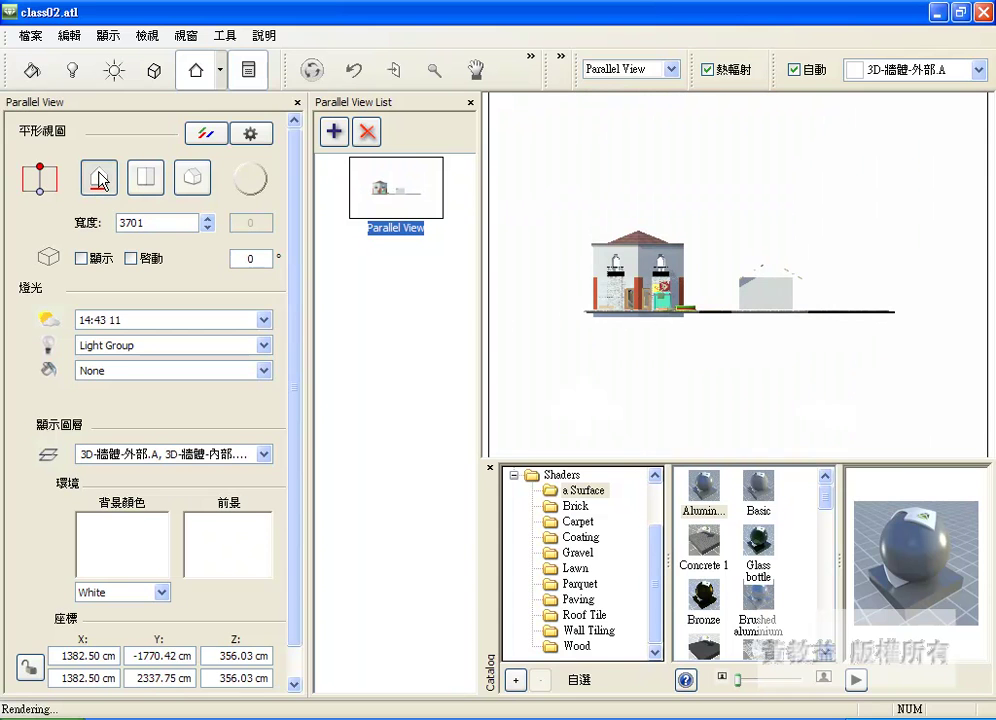
click(136, 183)
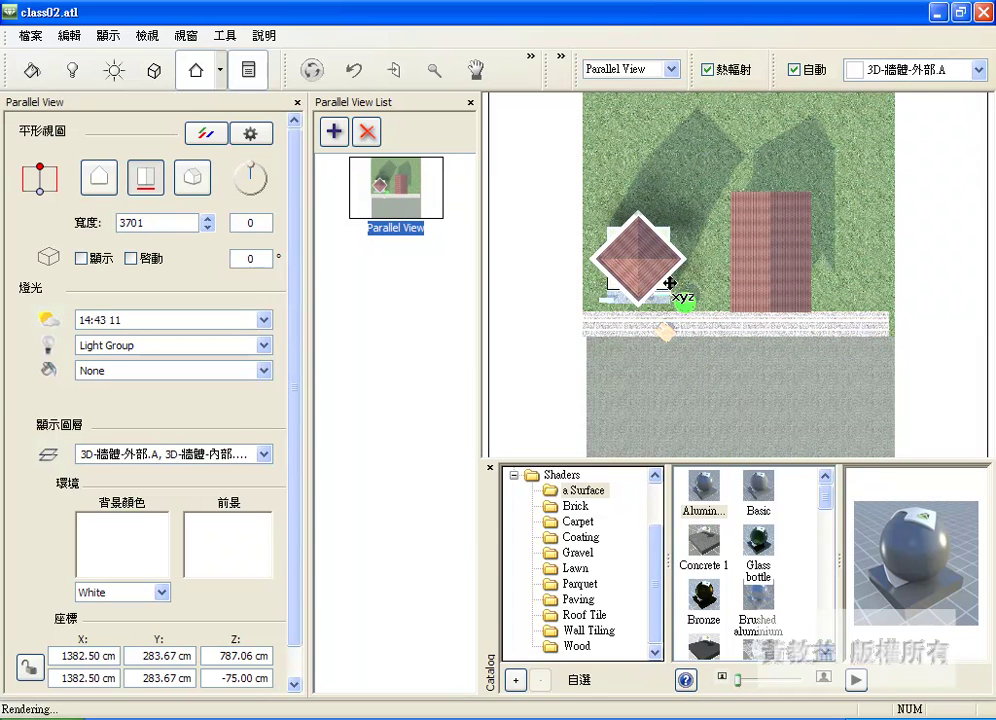
Step: Rename the parallel view as 1f
click(405, 228)
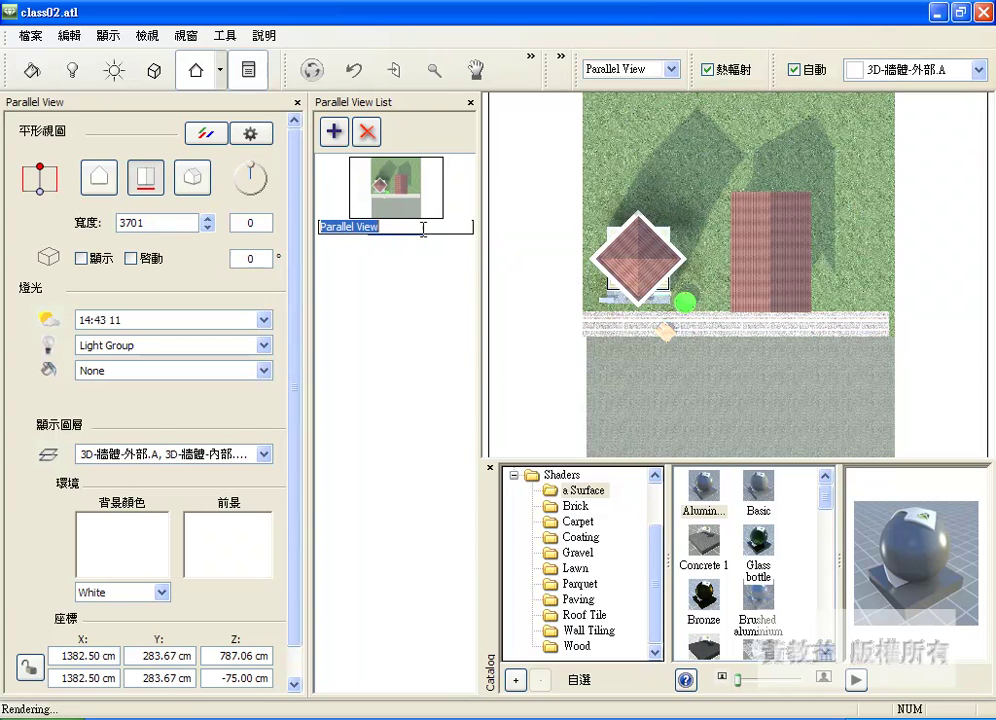
text(1f)
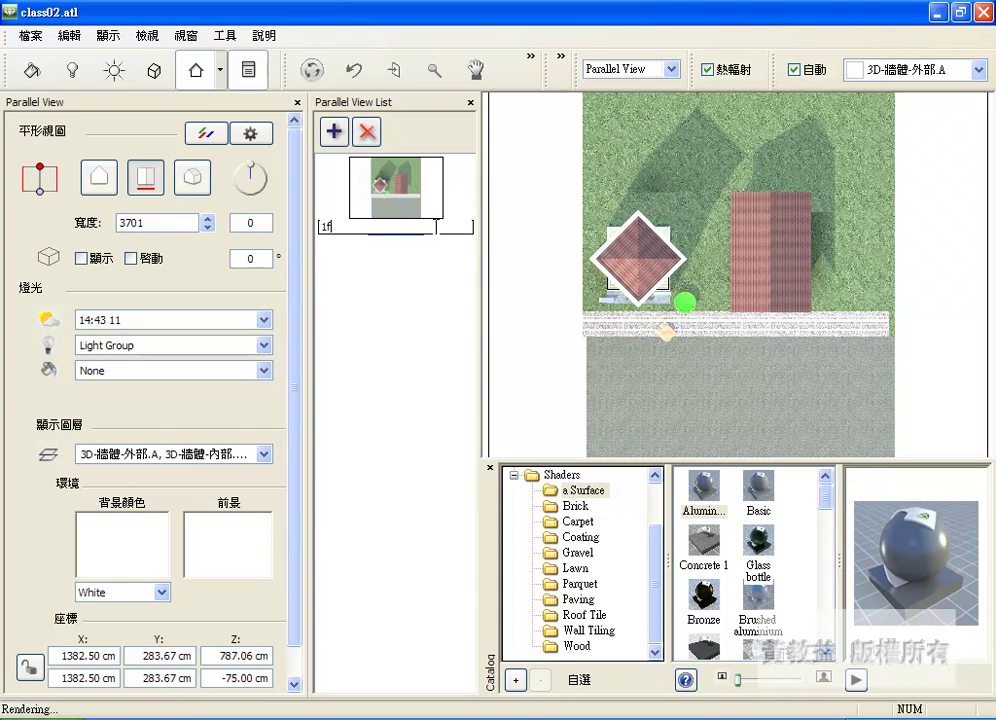
key(Return)
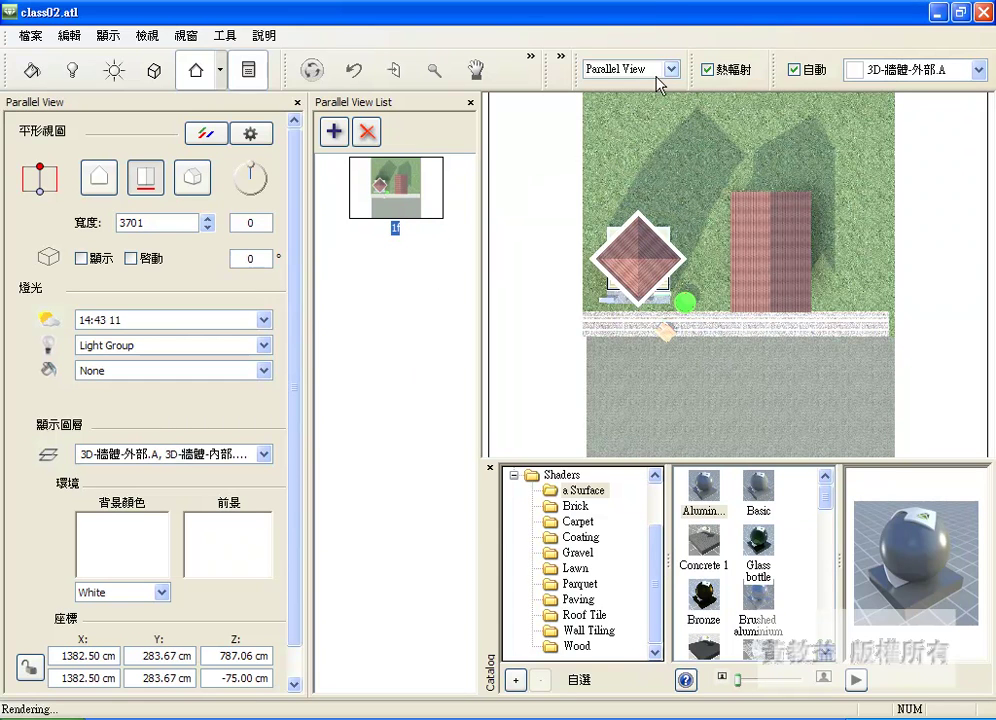
Step: In the front view of the 2D View window, lower the 1f view's upper camera point to about Z 151 cm, and close the window
click(561, 56)
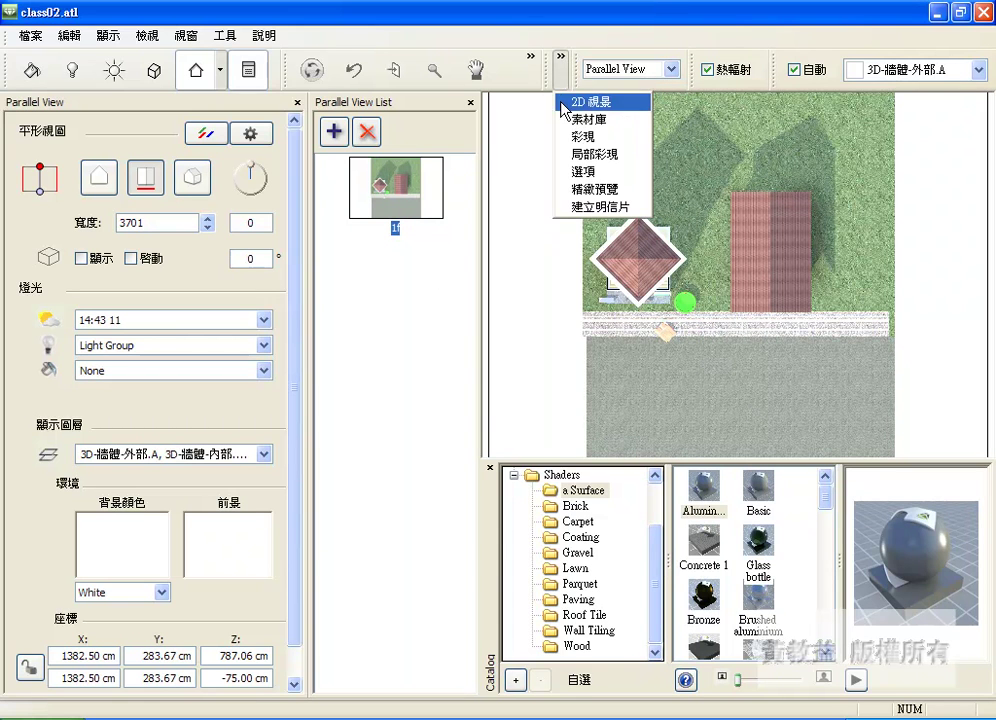
click(572, 101)
scroll(654, 538, down, 1)
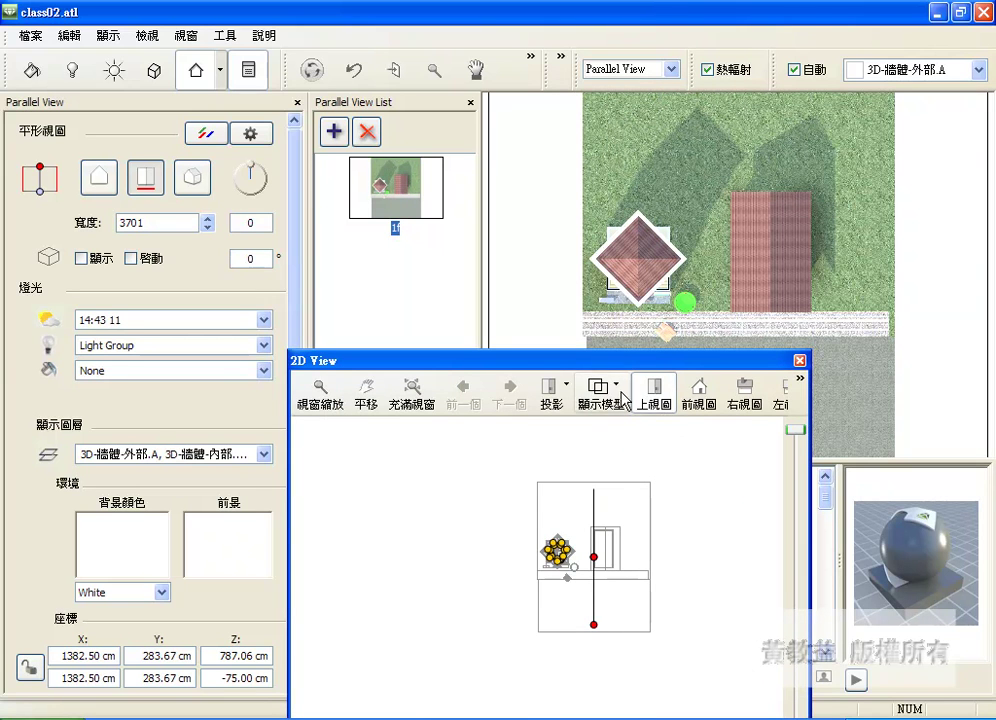
click(696, 395)
scroll(589, 533, down, 3)
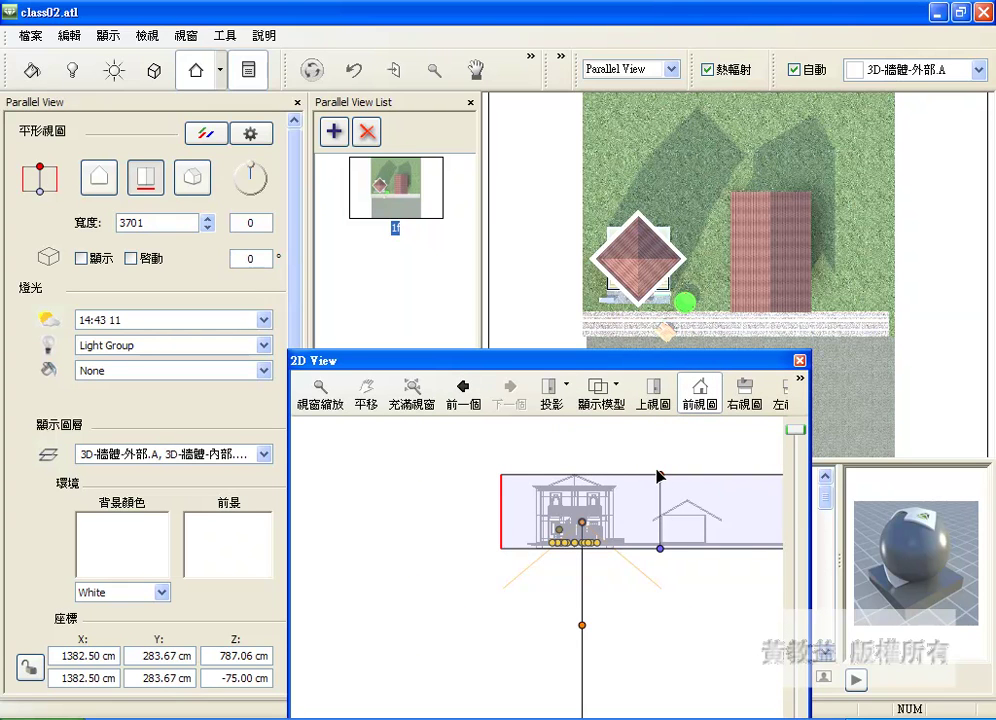
drag(660, 476, 660, 528)
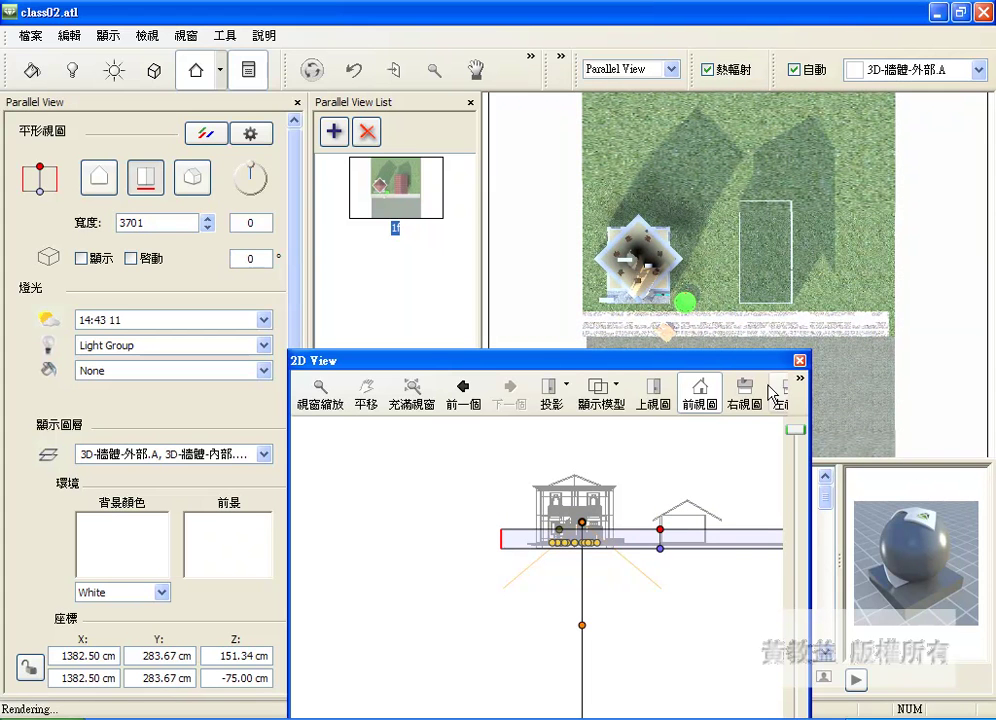
drag(738, 366, 540, 342)
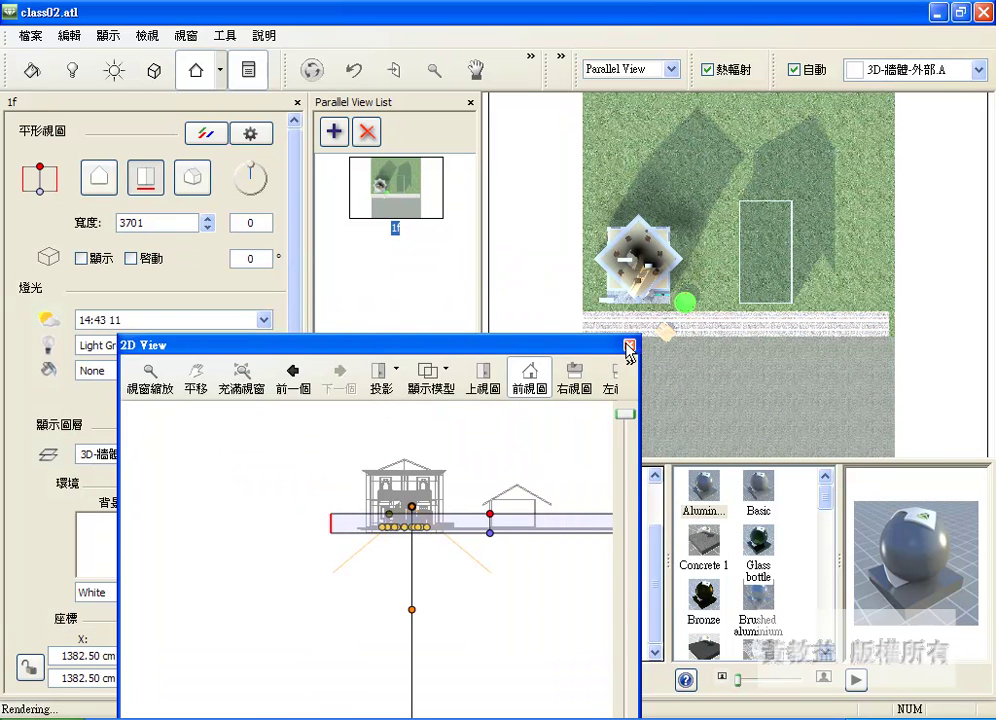
click(628, 342)
Step: Try the 1030 3 and 1030 3_1 heliodons on the 1f view, and set it back to 14:43 11
click(264, 320)
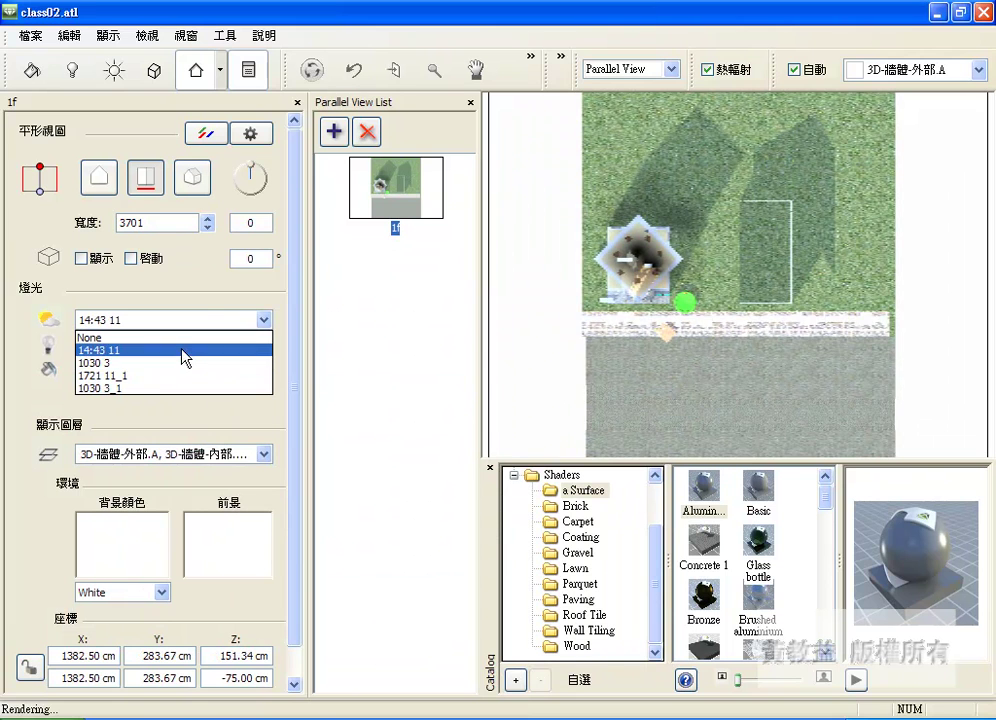
click(184, 364)
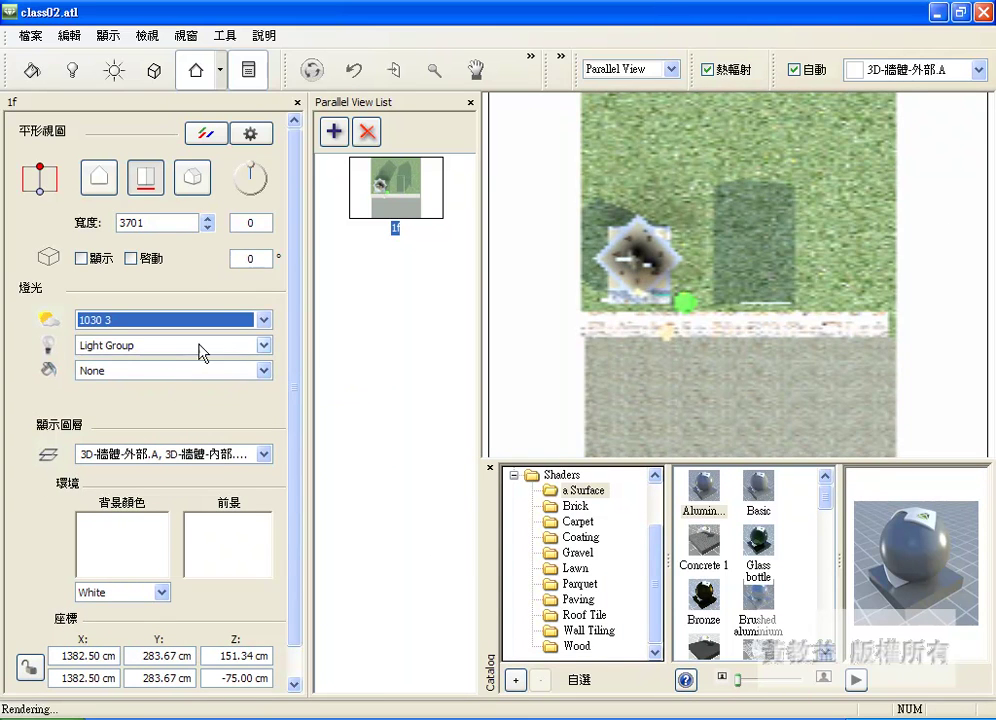
click(264, 320)
click(222, 391)
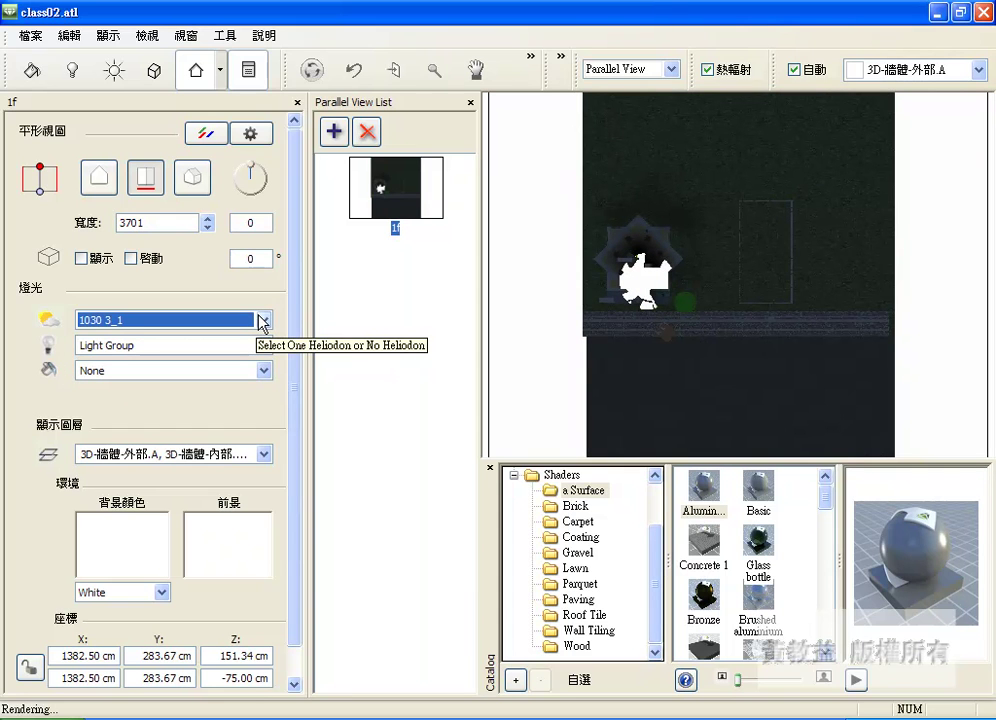
click(262, 320)
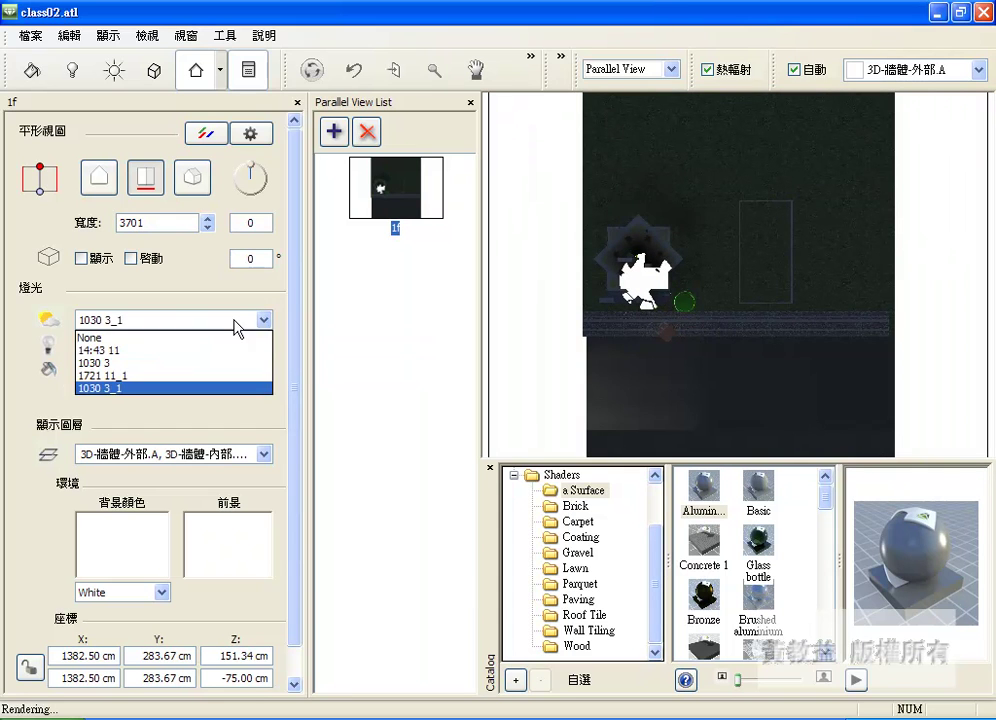
click(191, 350)
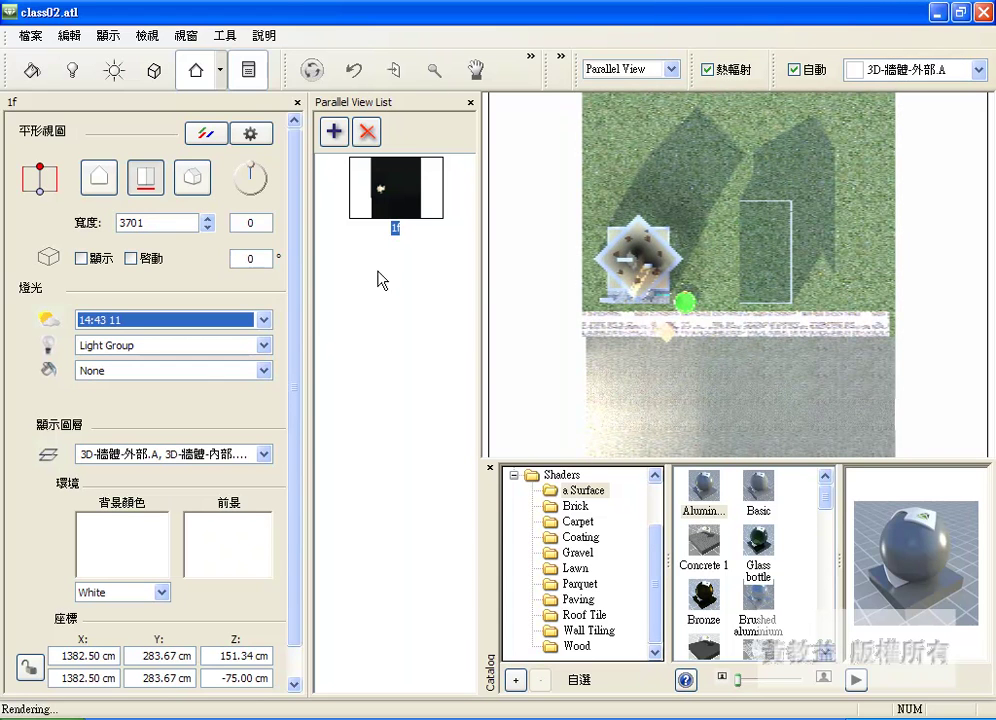
Step: Add a second parallel view based on 1f and rename it as 2f
click(335, 136)
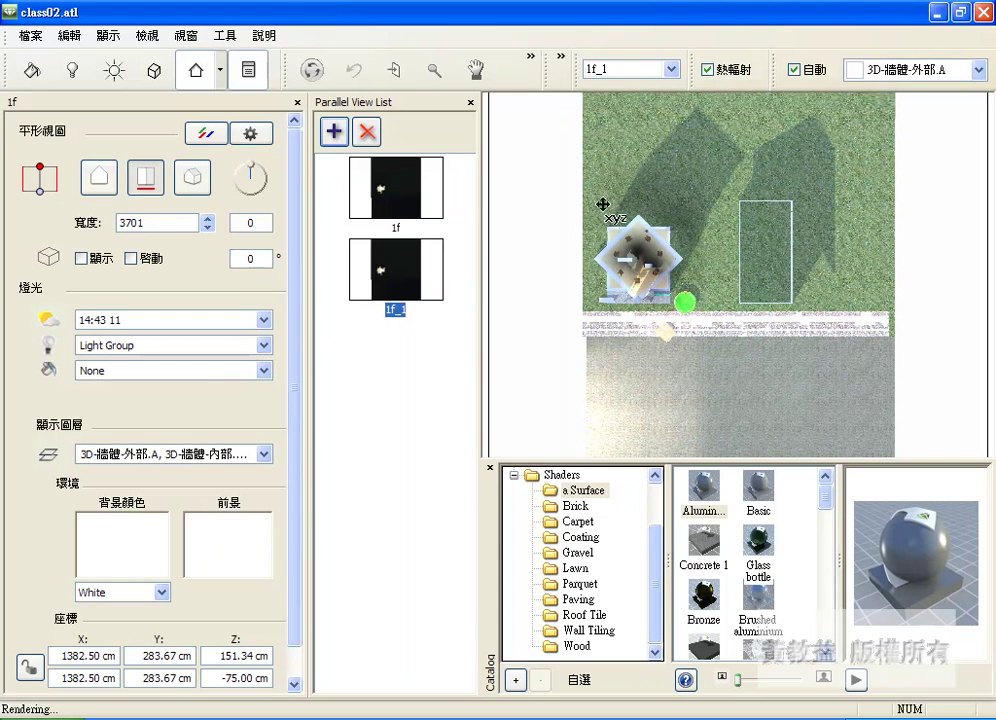
click(562, 60)
click(393, 310)
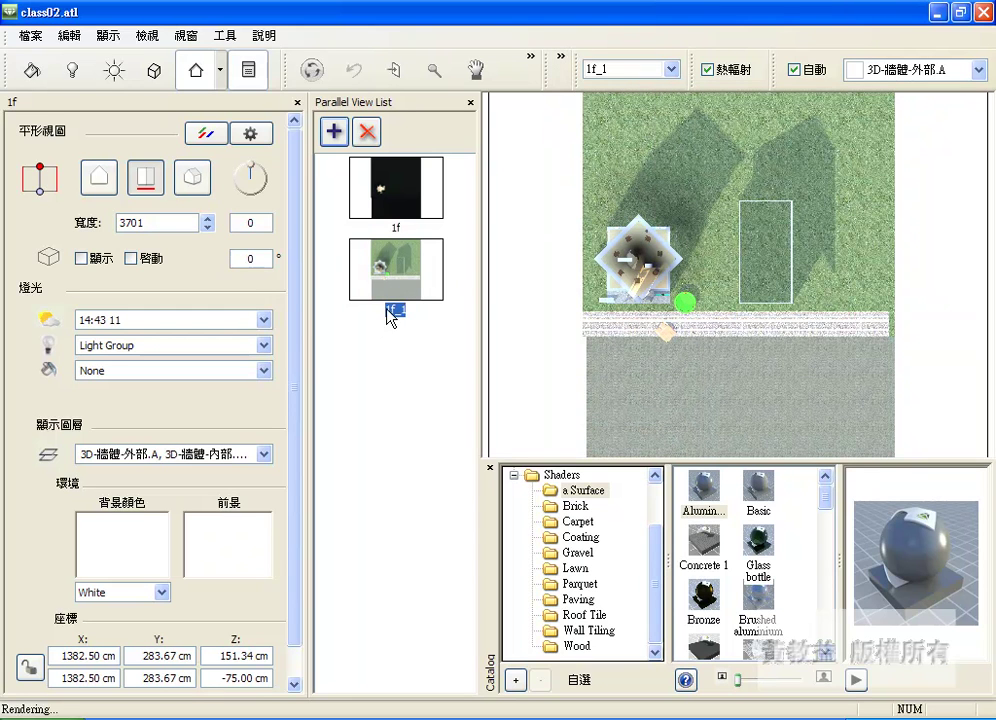
click(389, 309)
click(333, 309)
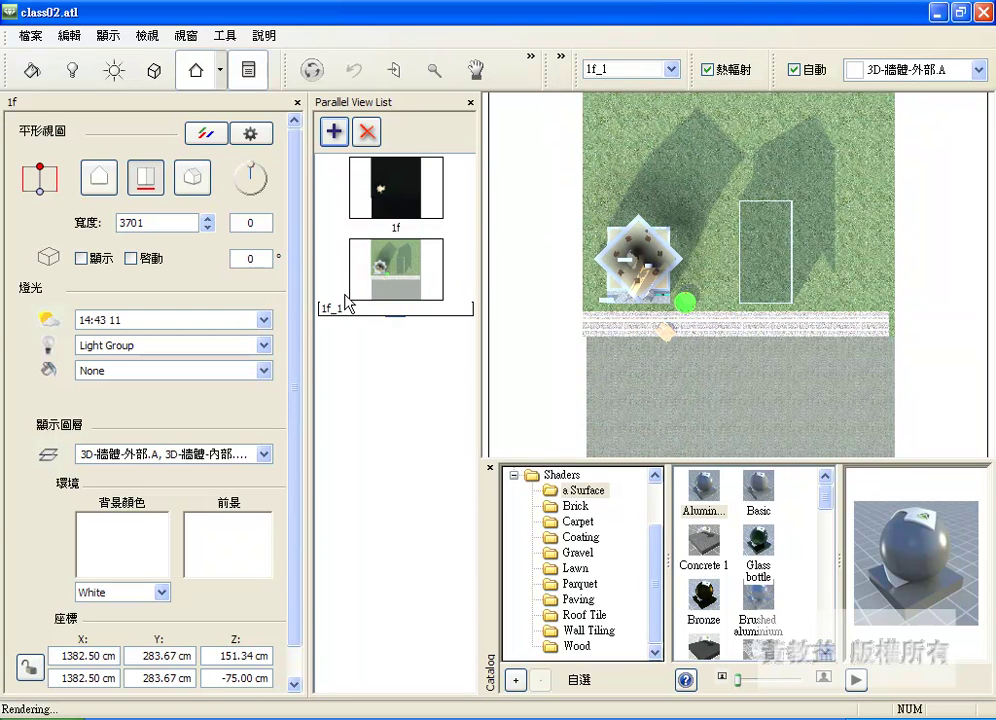
key(BackSpace)
text(2)
key(shift+End)
key(Delete)
text(f)
key(Return)
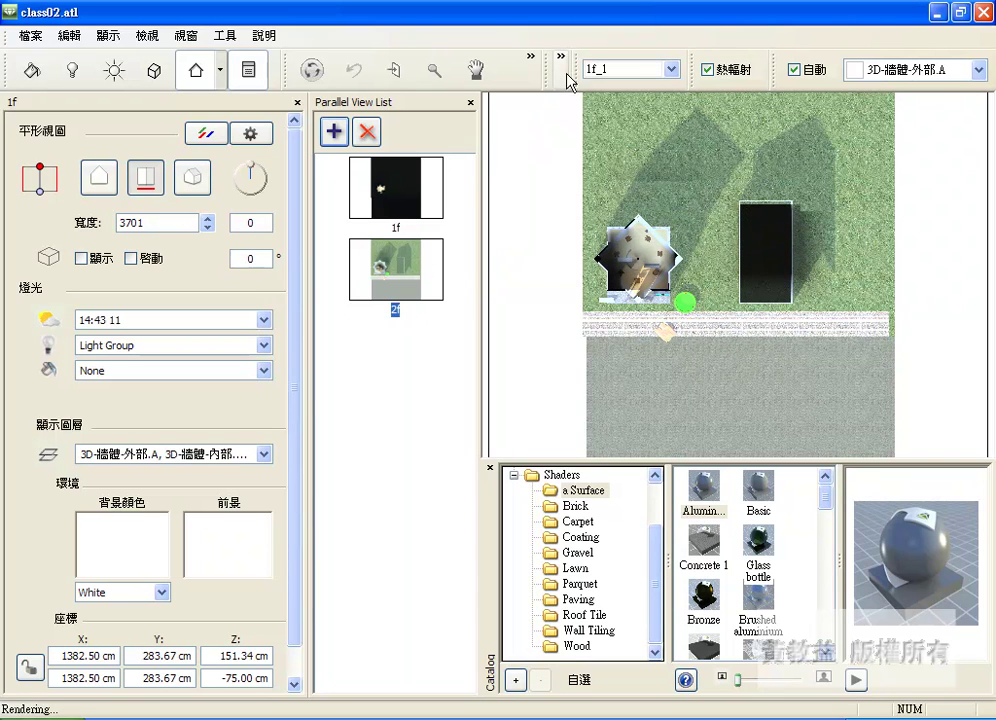
Step: Raise the 2f view's upper camera point to about Z 468 cm in the 2D front view, and close the 2D View window
right_click(570, 88)
click(585, 100)
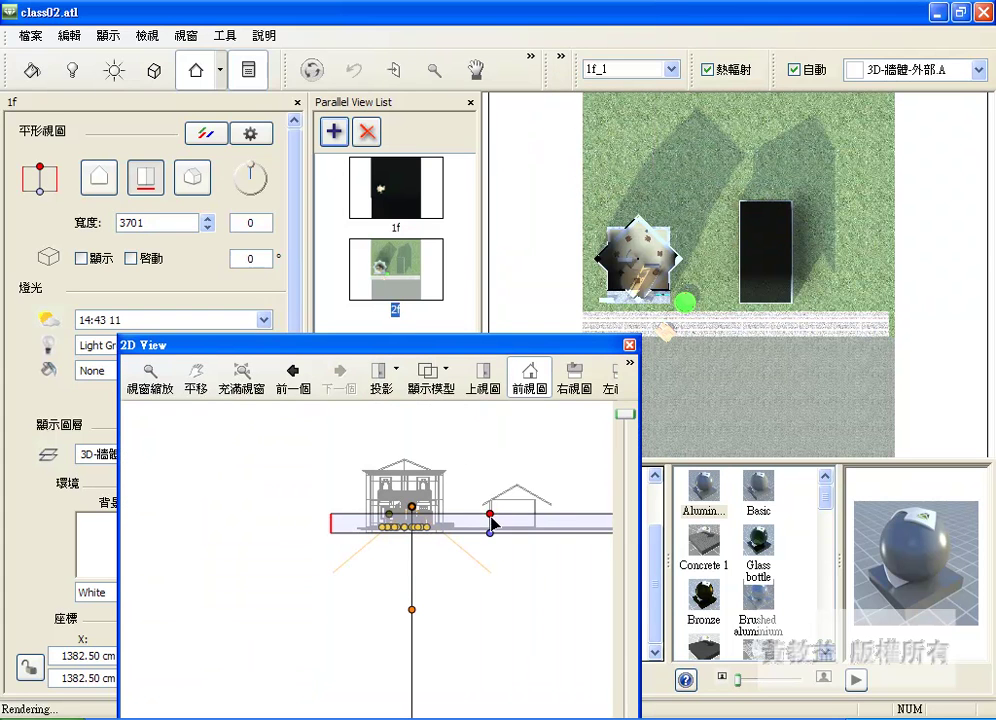
drag(492, 517, 491, 489)
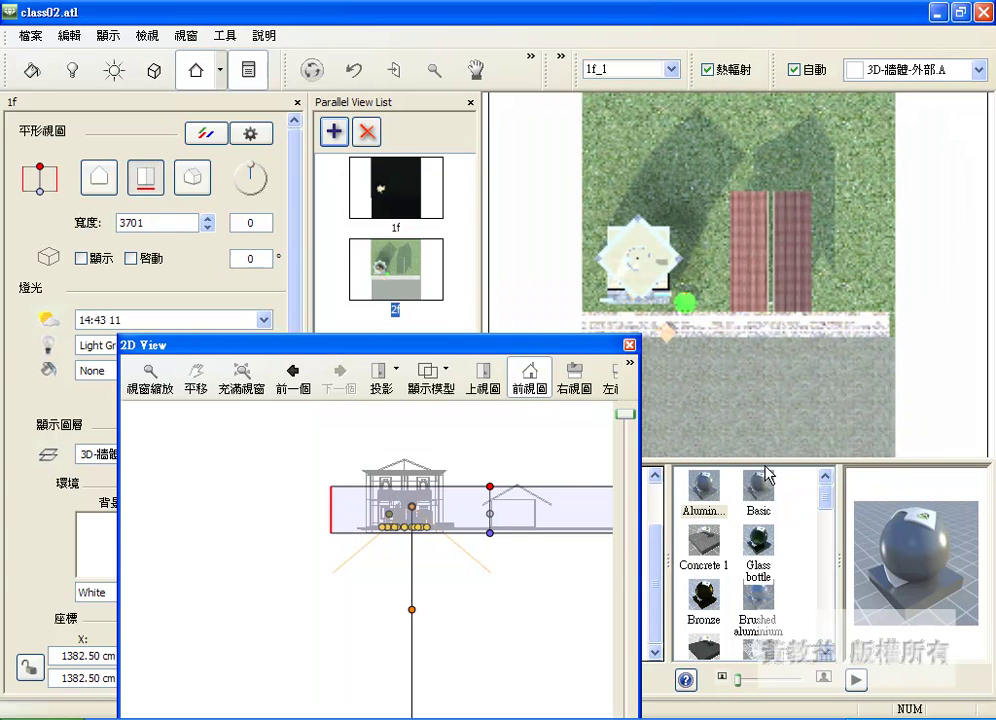
click(629, 344)
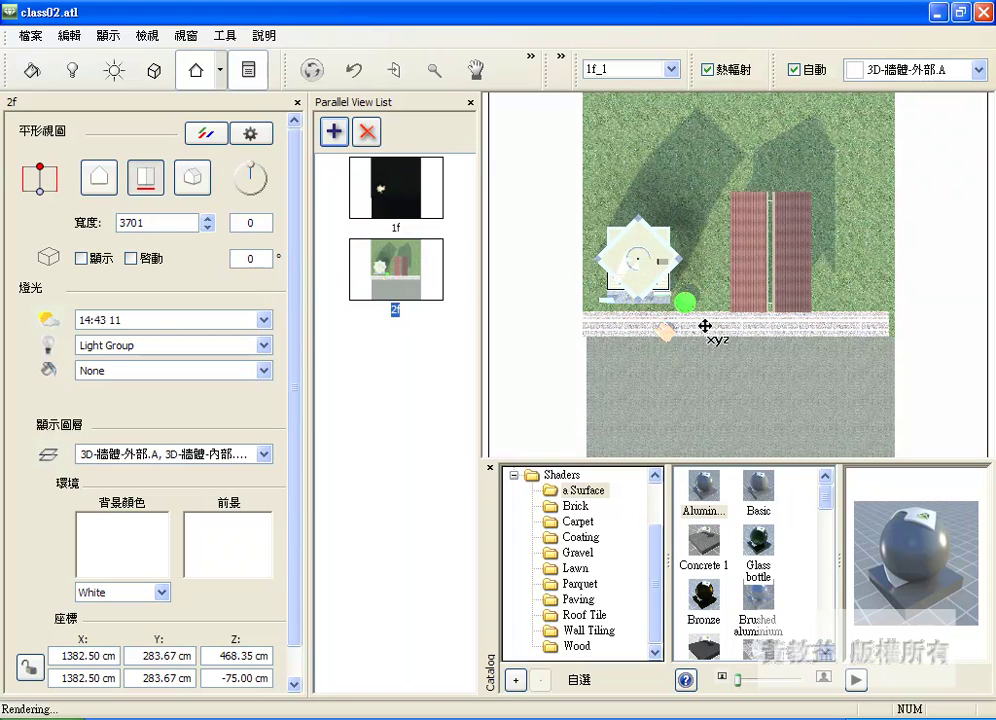
Step: Set the 2f view's heliodon to 1030 3 and compare its settings with those of the 1f view
click(155, 320)
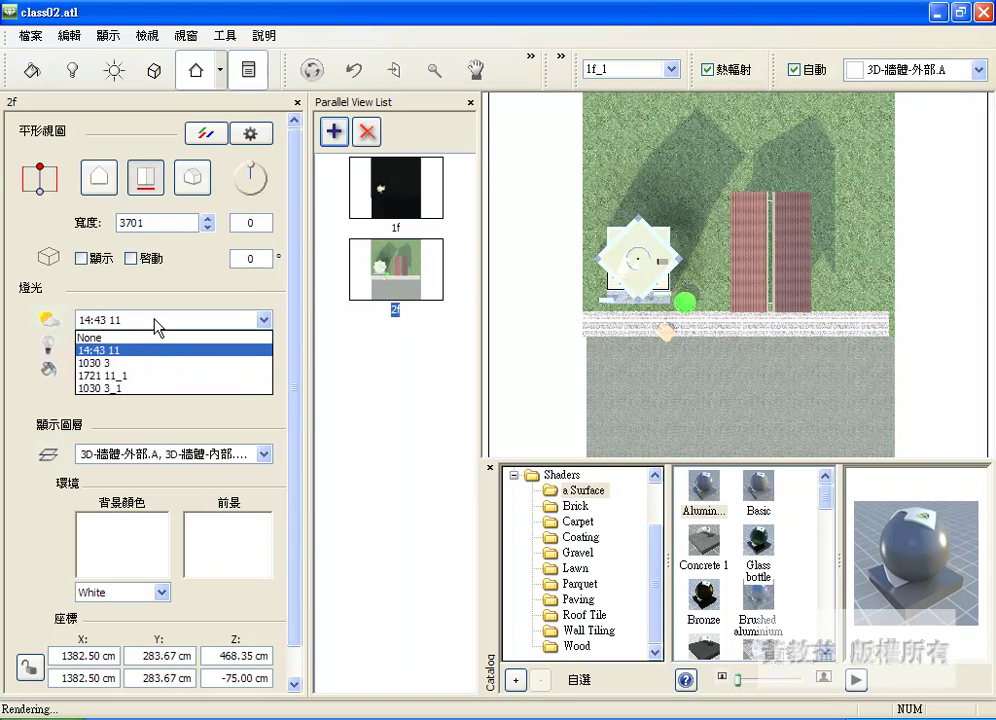
click(111, 363)
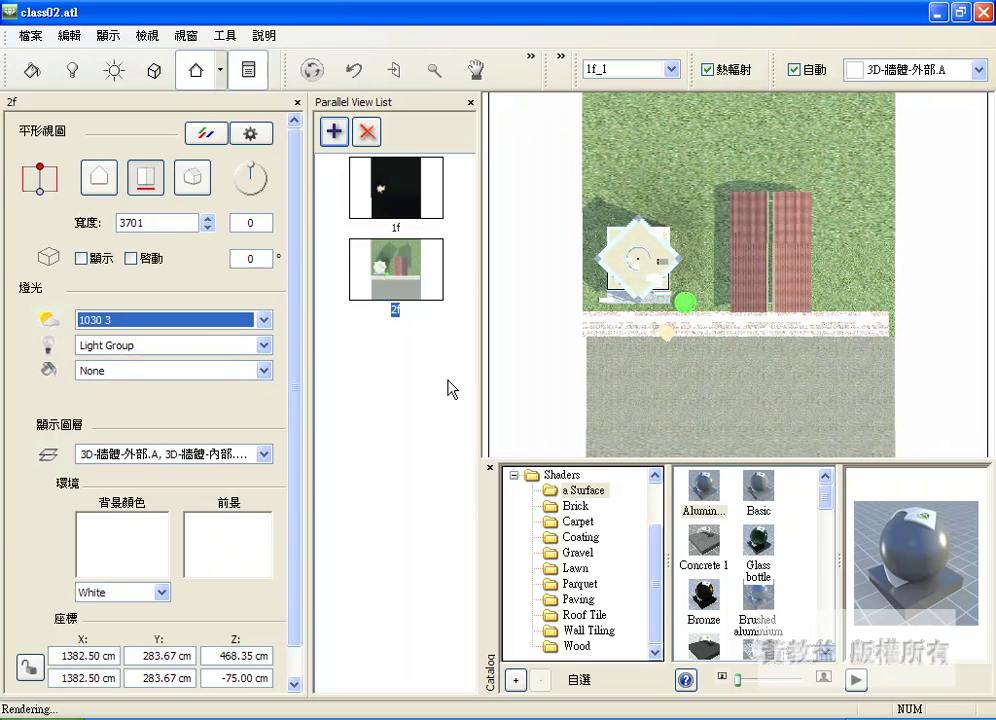
click(357, 209)
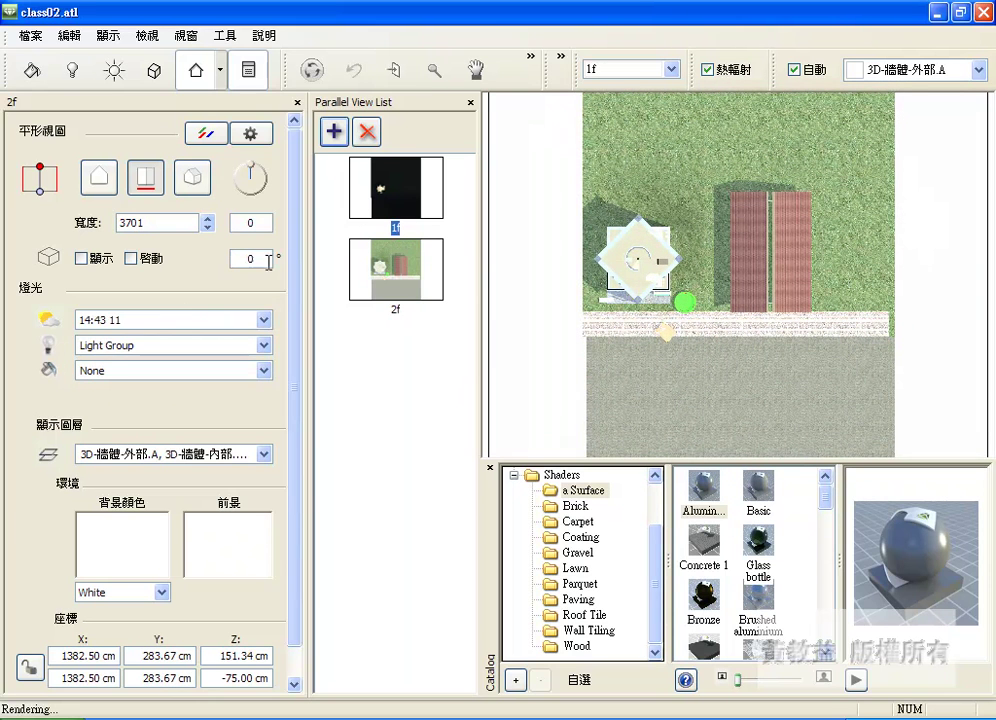
click(405, 282)
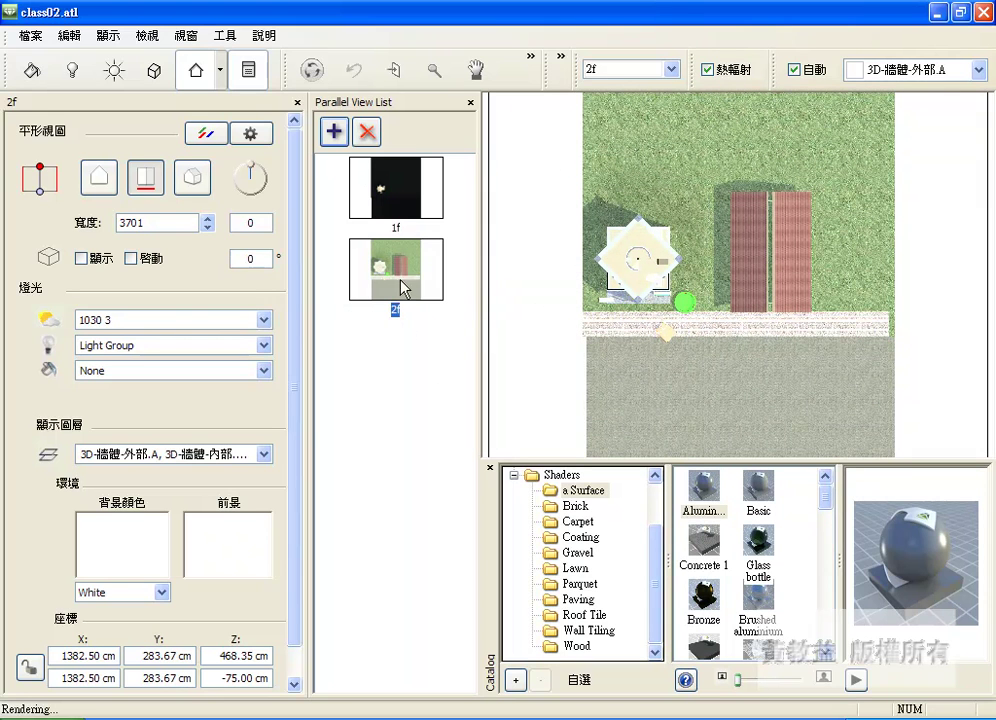
Step: Add a parallel view based on 2f, set it to front elevation, and rename it as s_elev
click(334, 131)
click(98, 178)
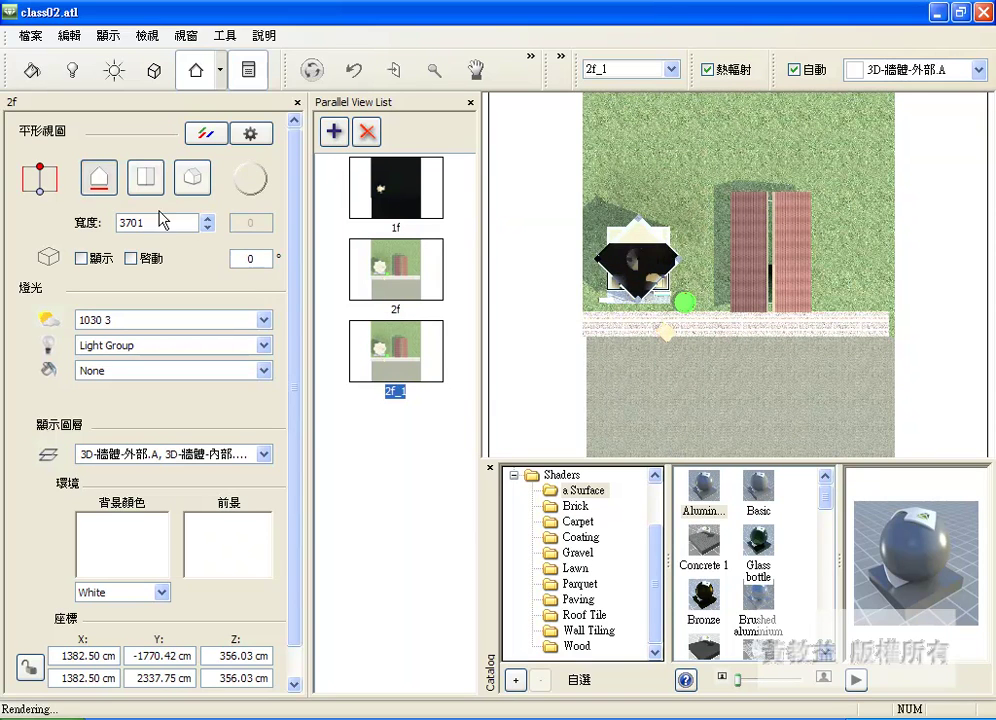
click(395, 392)
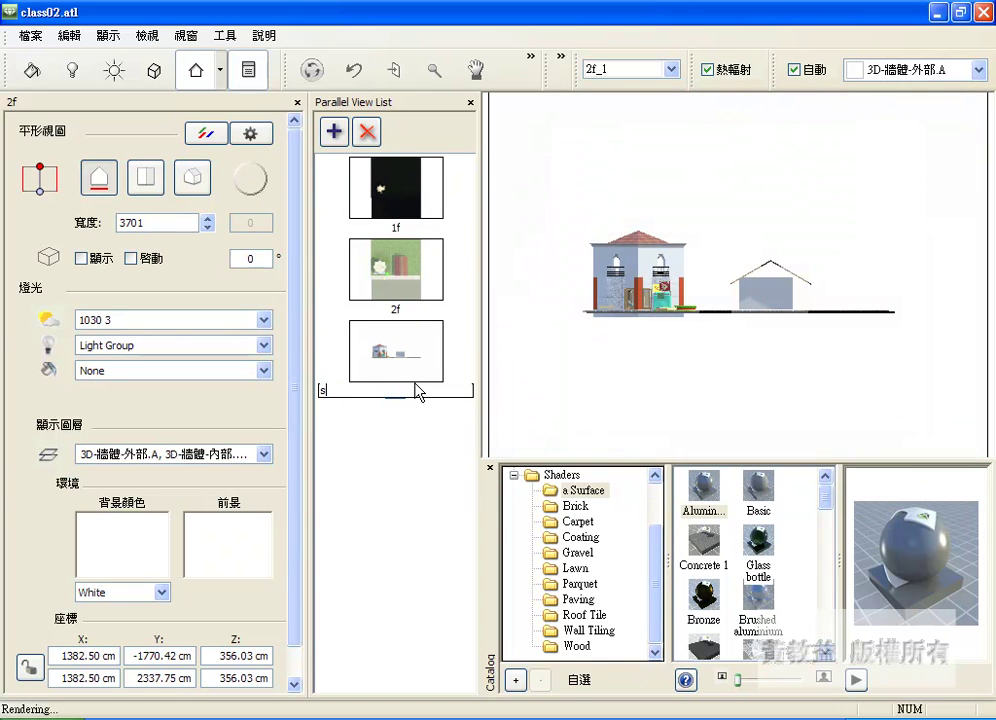
text(s)
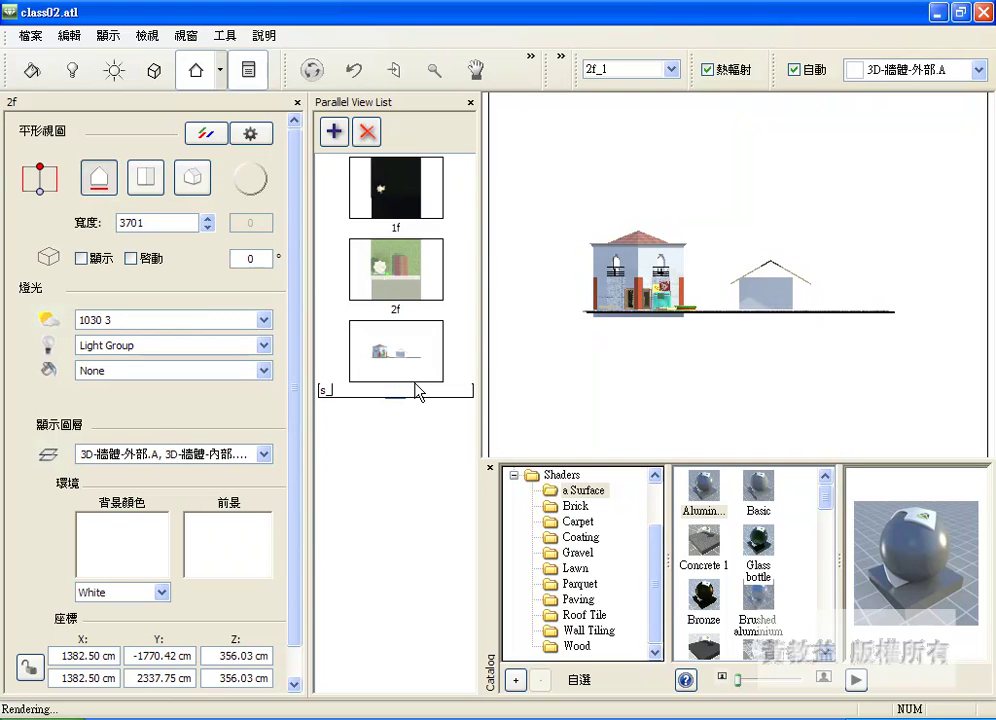
text(_)
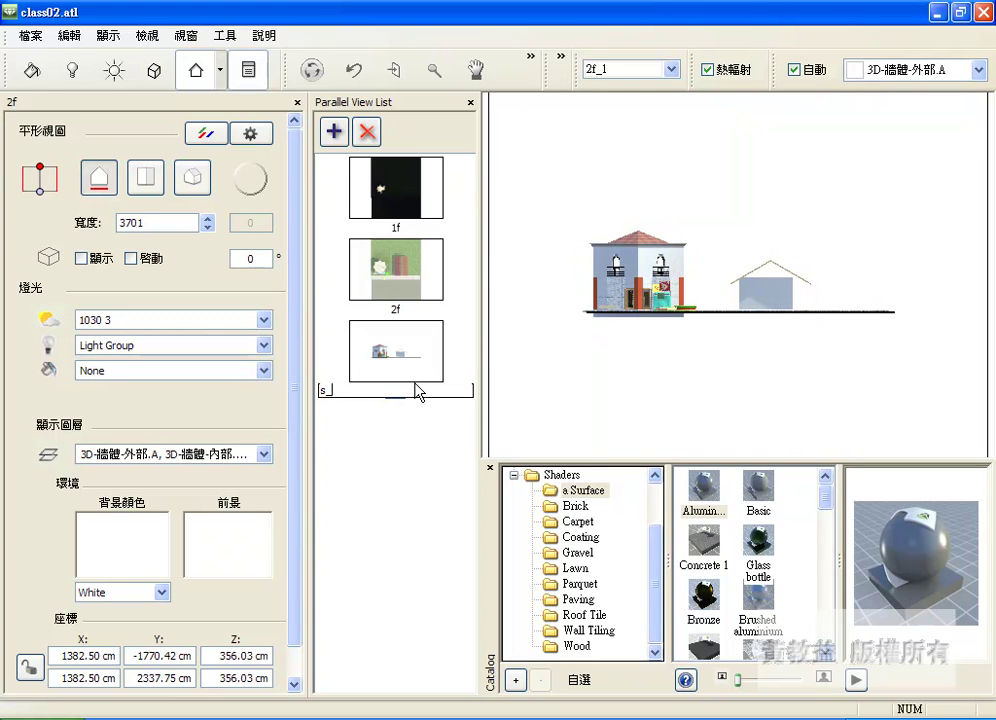
text(elev)
key(Return)
Step: Add another parallel view based on s_elev and rename it as s_sec
click(562, 62)
click(334, 131)
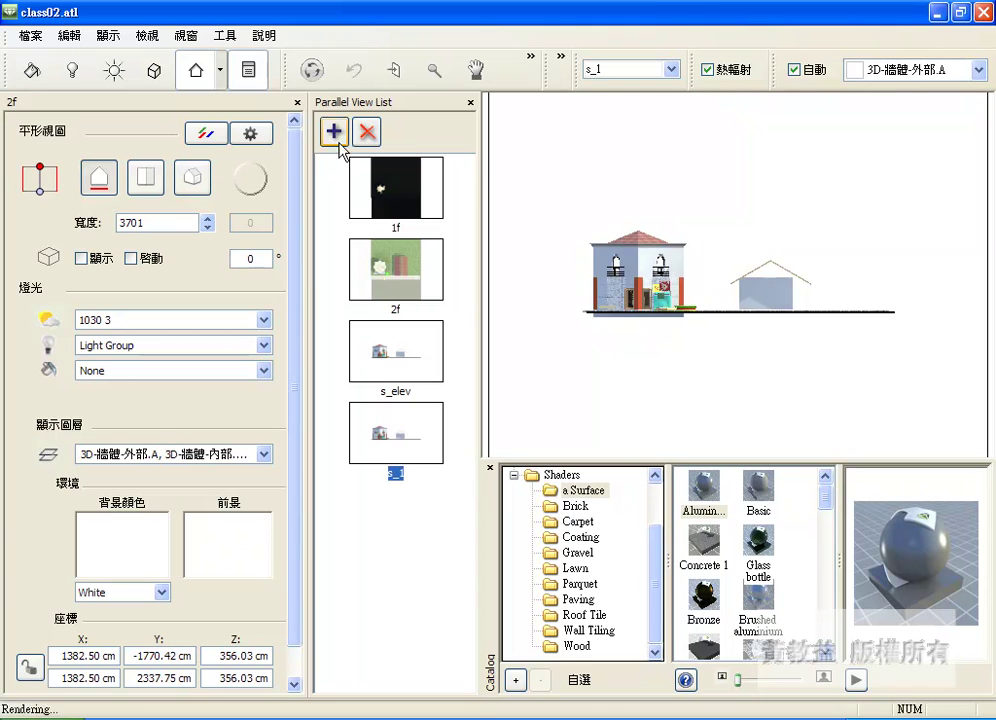
click(396, 471)
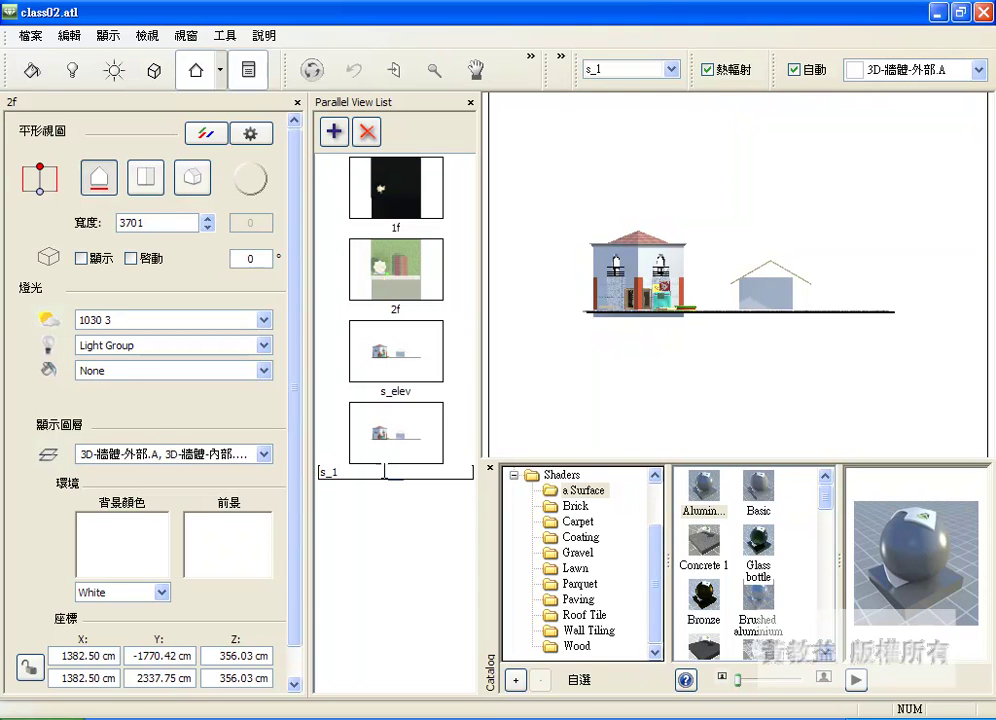
key(BackSpace)
text(sec)
key(Return)
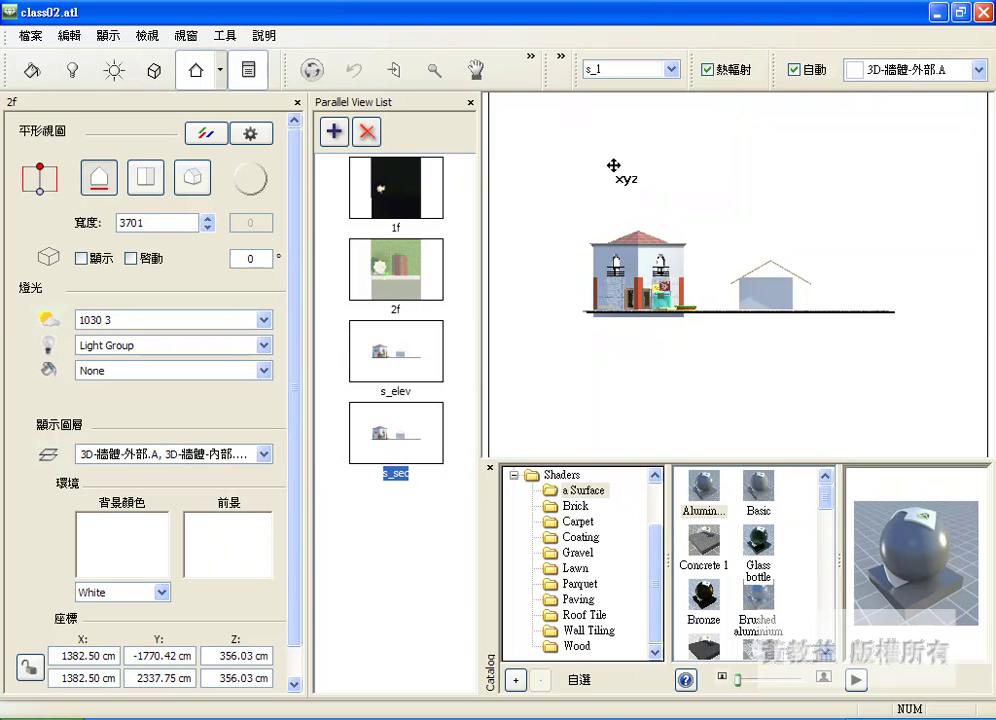
Step: Move the s_sec view's camera point to about Y 350 cm in the 2D top view so it cuts the building, and close the 2D View window
click(561, 60)
click(585, 102)
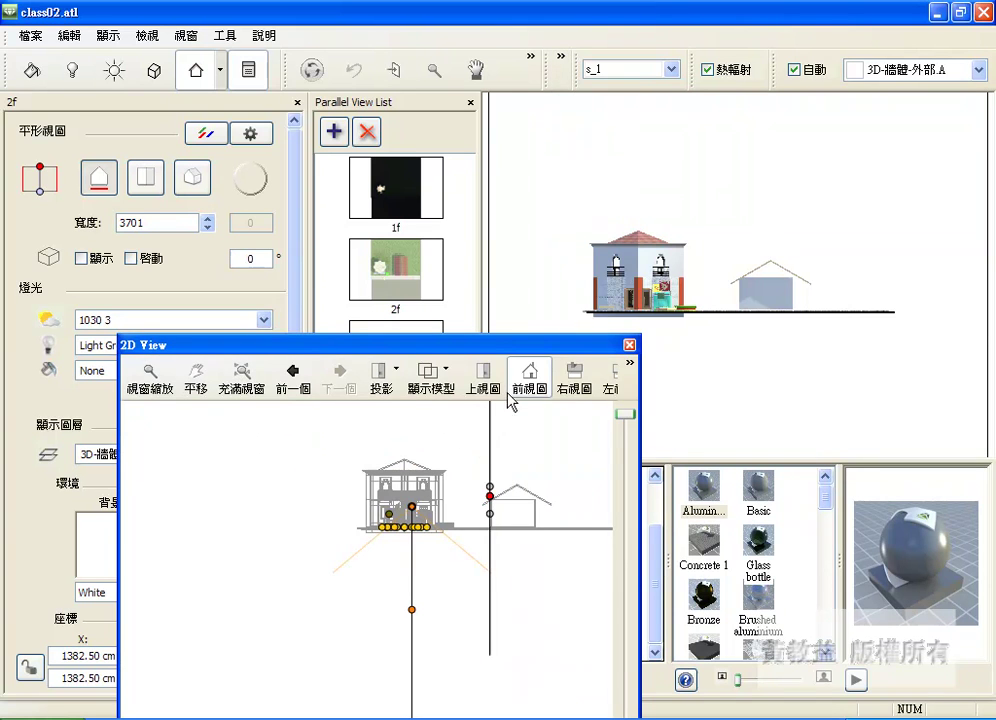
click(486, 382)
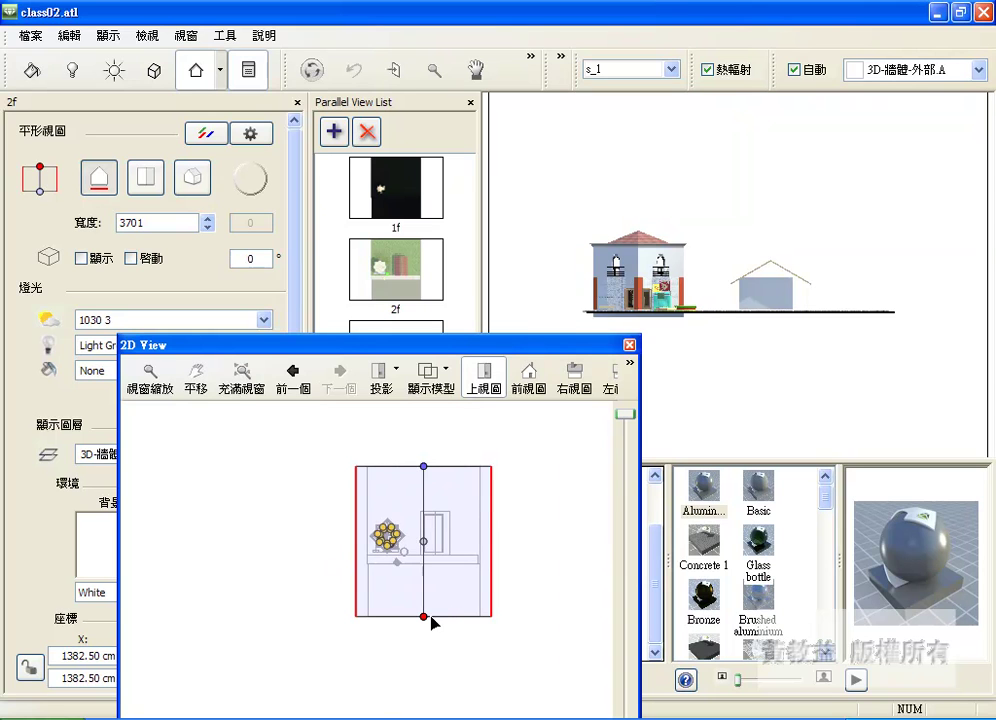
drag(425, 618, 424, 543)
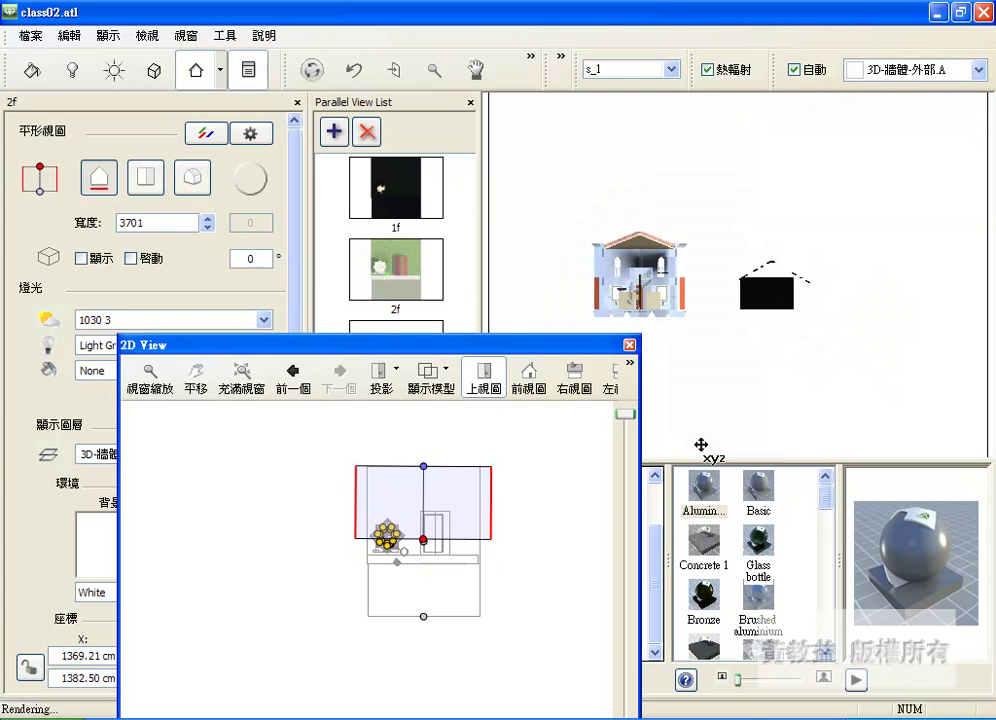
click(629, 346)
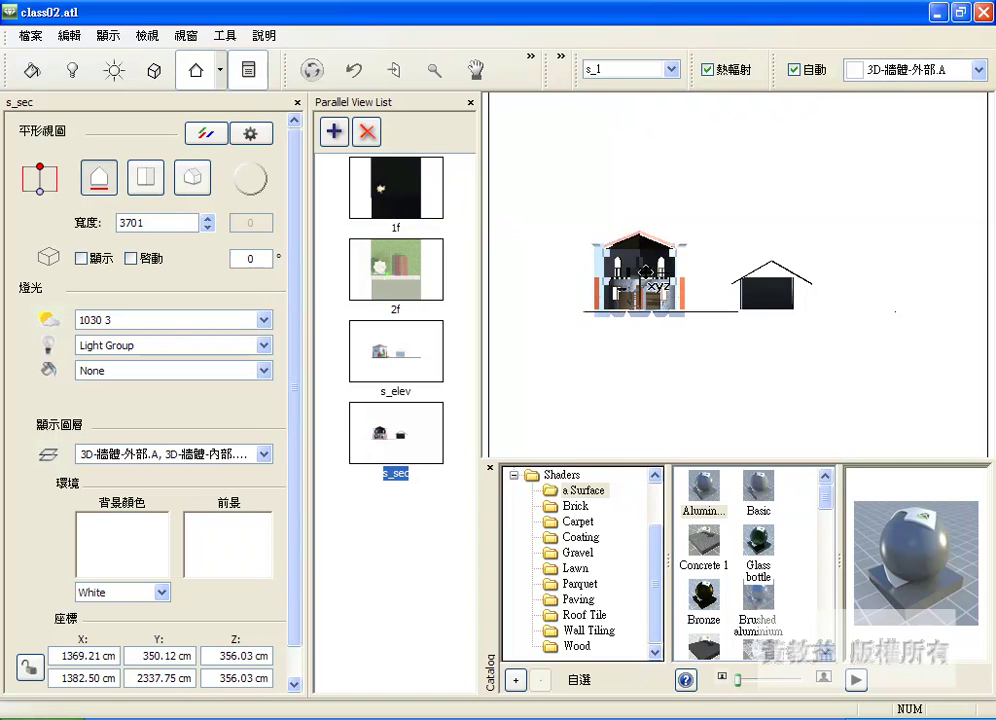
Step: Frame the s_sec view closer on the buildings at a view width of 1785
scroll(649, 260, up, 5)
drag(735, 299, 736, 292)
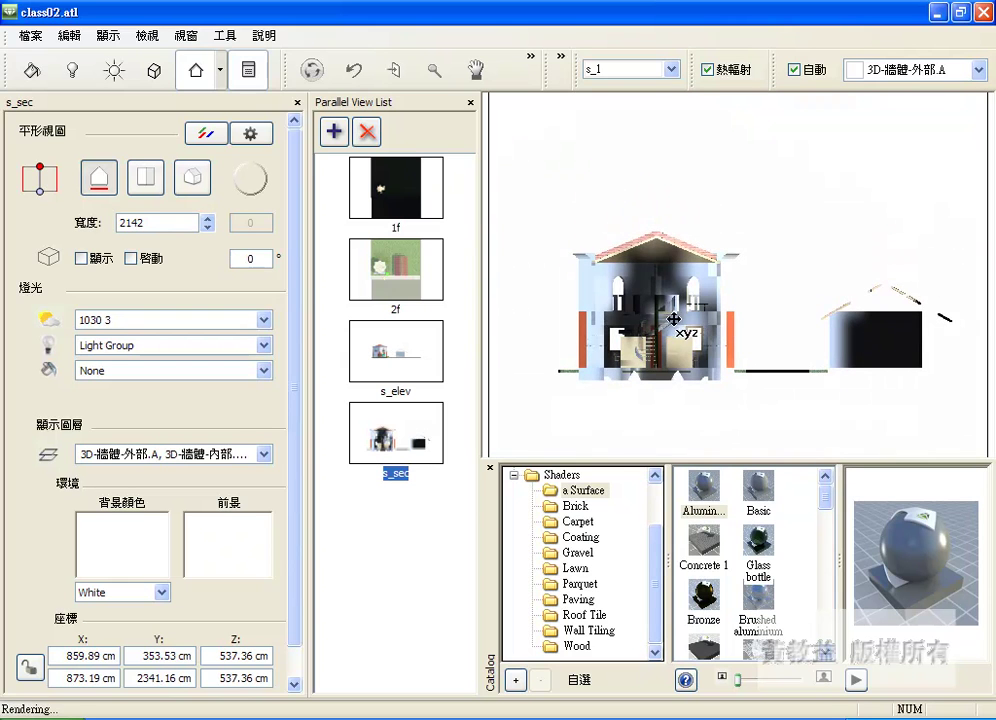
scroll(672, 316, up, 2)
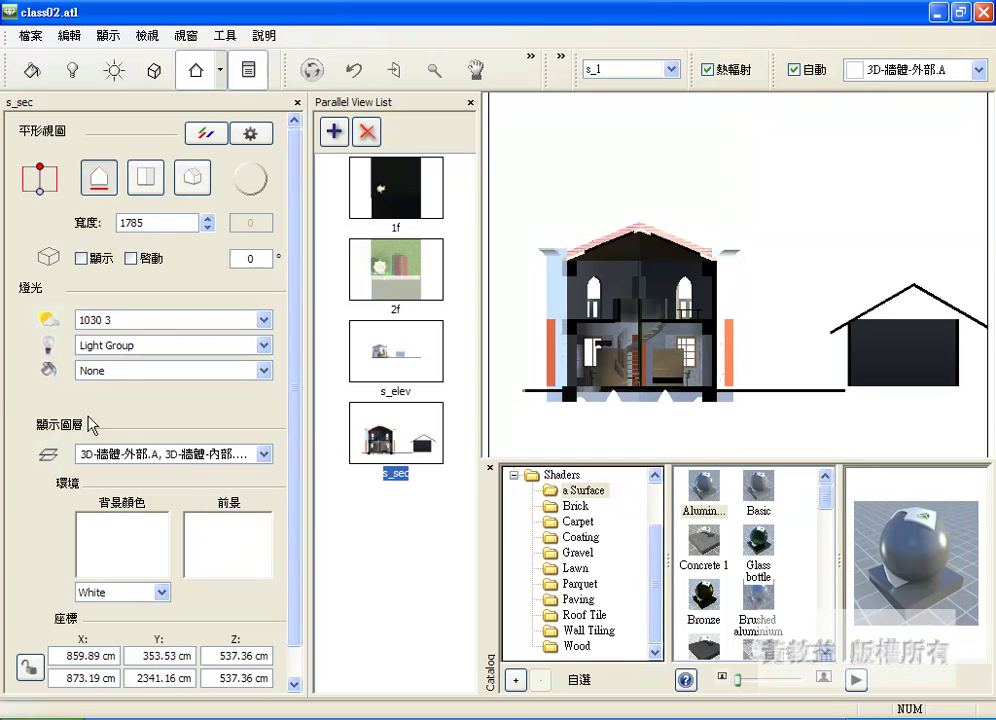
Step: Examine the background types available for the s_sec view, keeping White
click(161, 592)
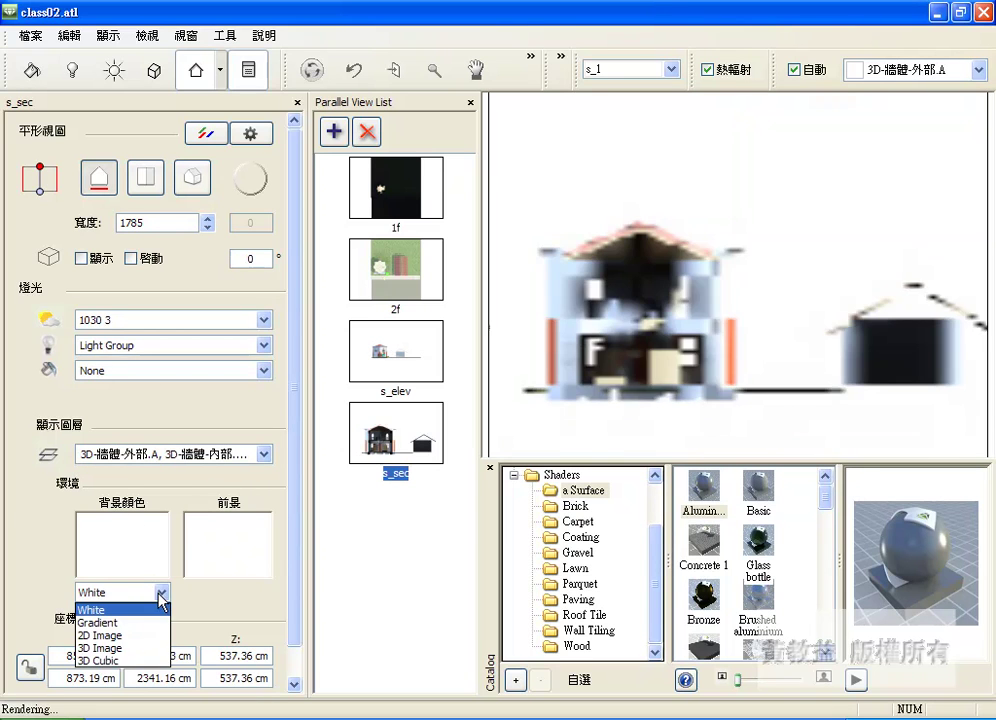
click(112, 603)
click(161, 592)
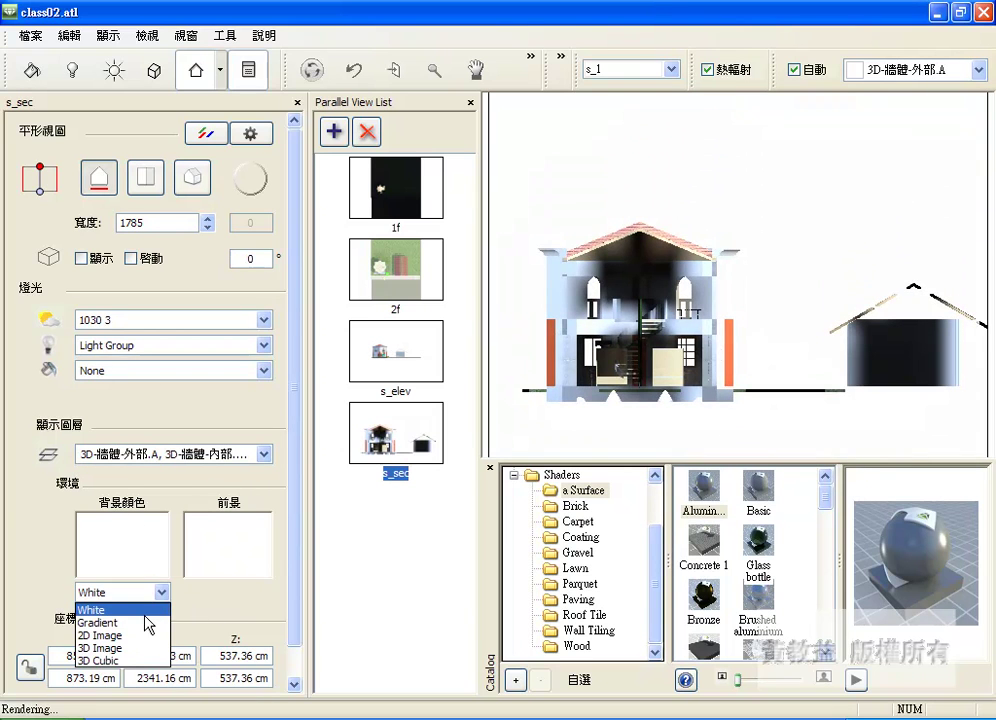
click(212, 611)
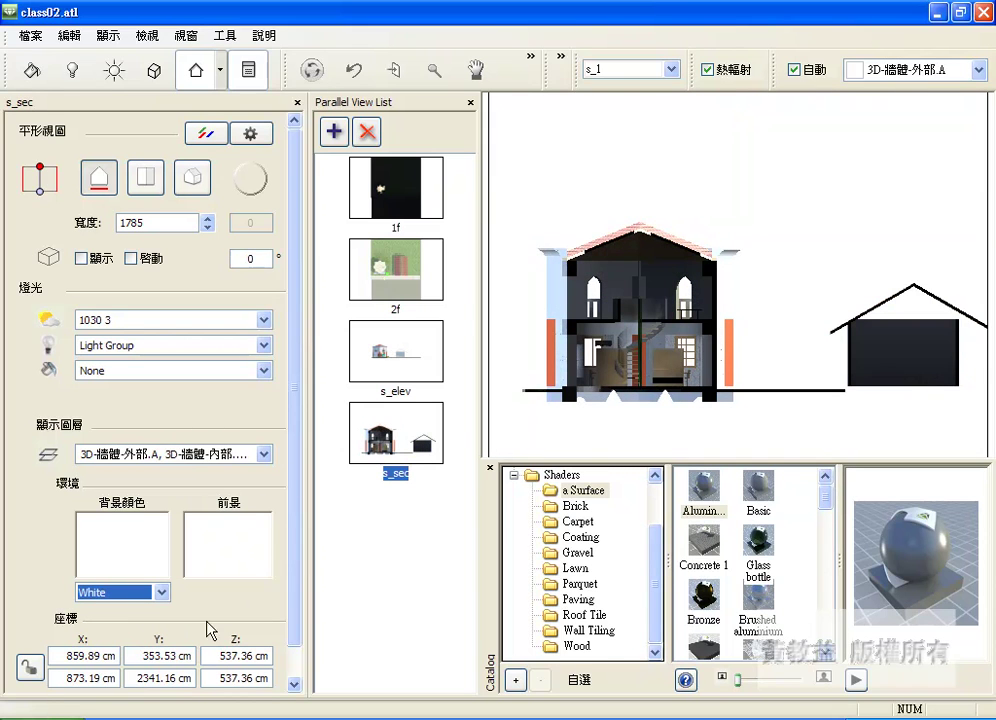
click(161, 592)
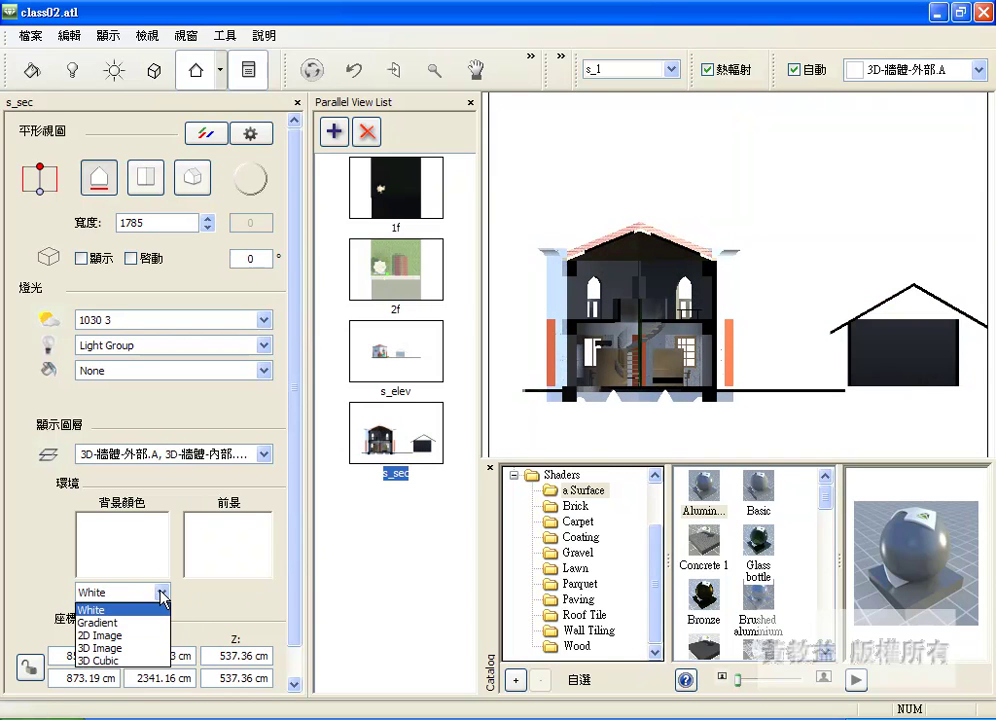
click(238, 614)
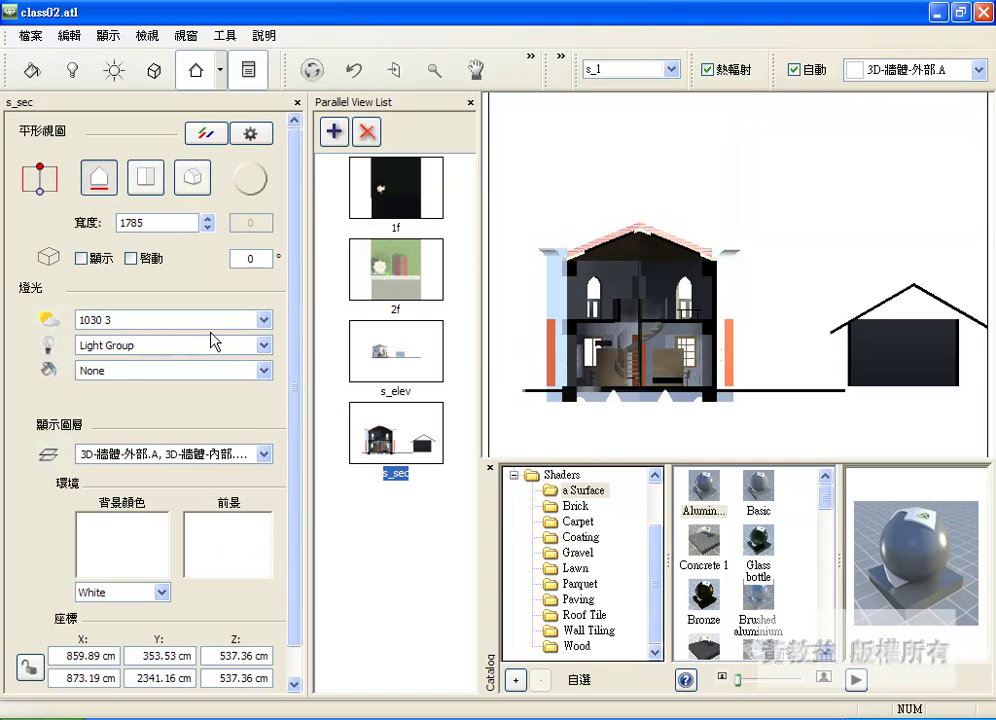
Step: Set the s_sec view's heliodon to 1721 11_1 and its active lights to Light Group_1 only, keeping neon materials at None
click(225, 323)
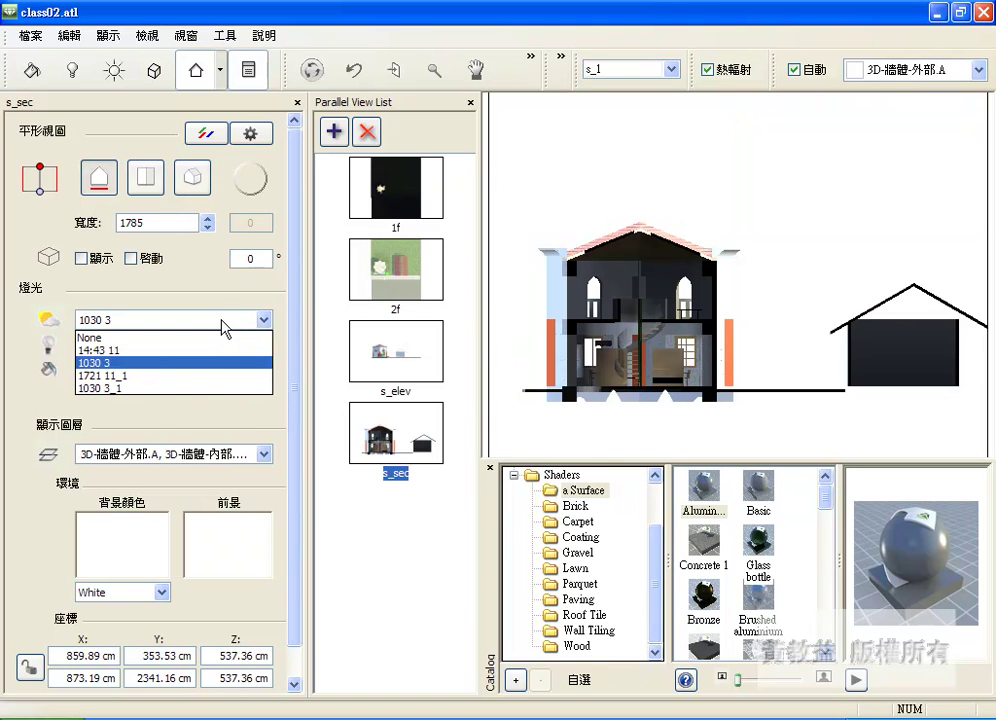
click(160, 377)
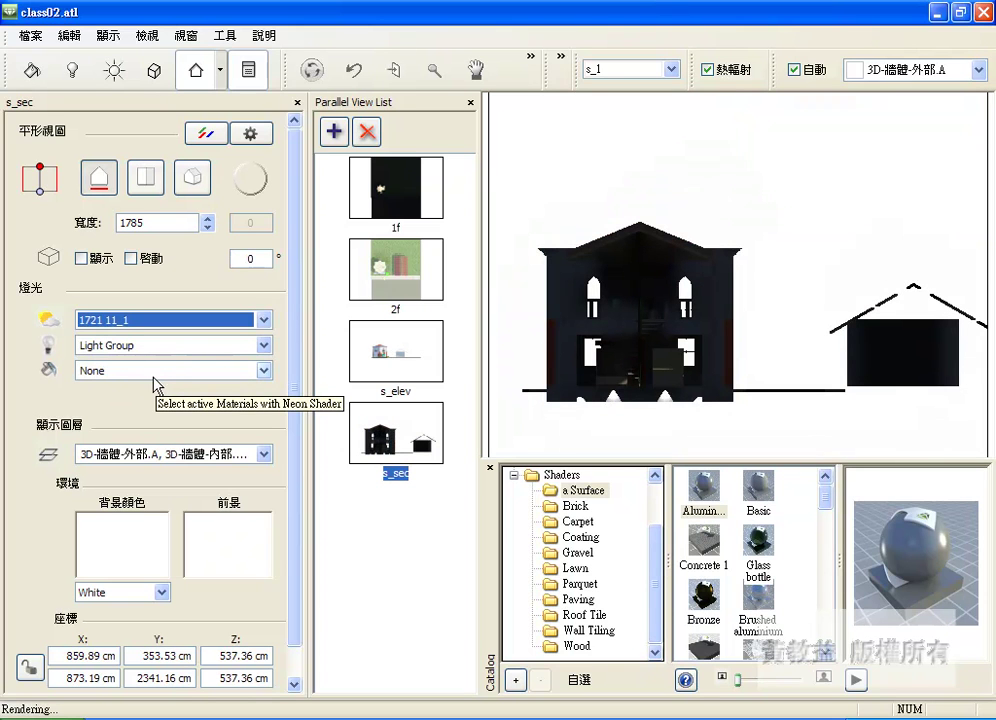
click(140, 346)
click(130, 393)
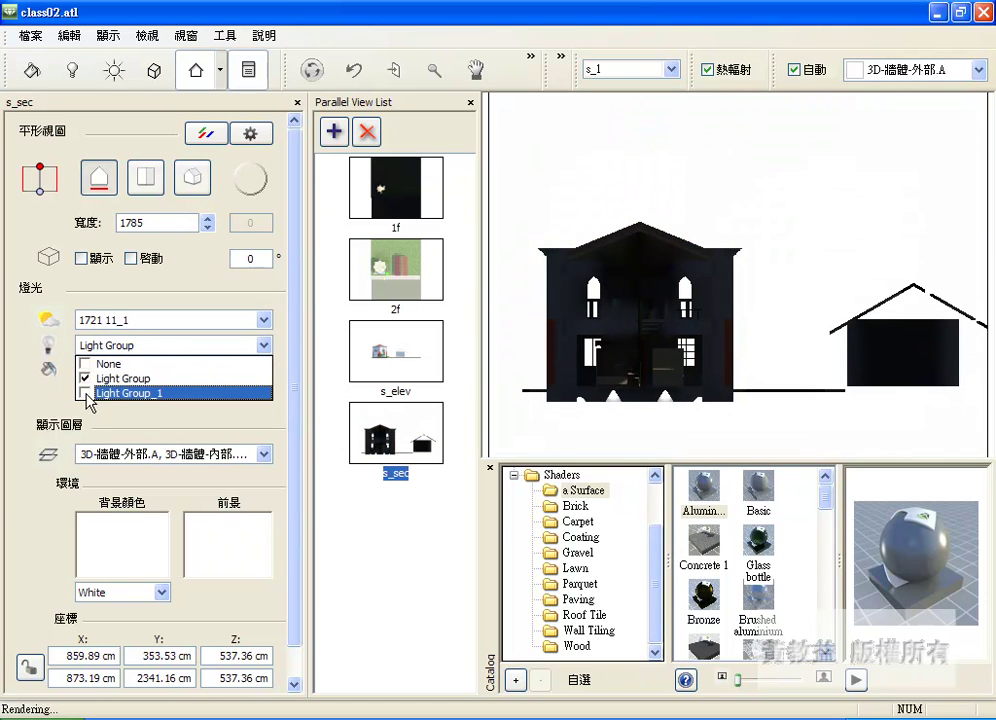
click(84, 379)
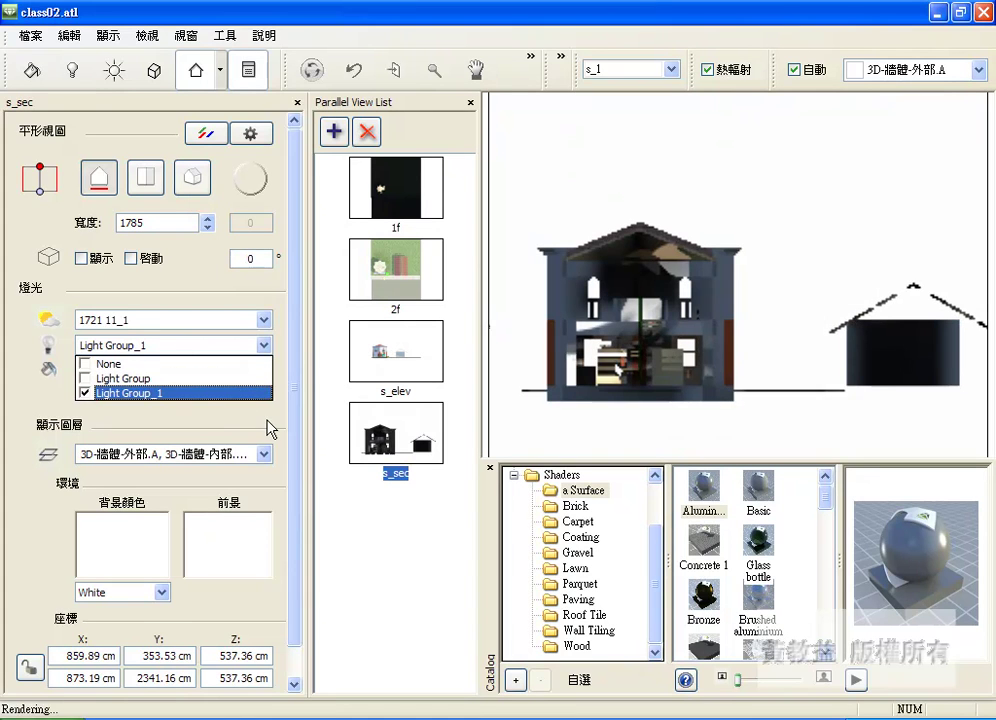
click(224, 433)
click(170, 370)
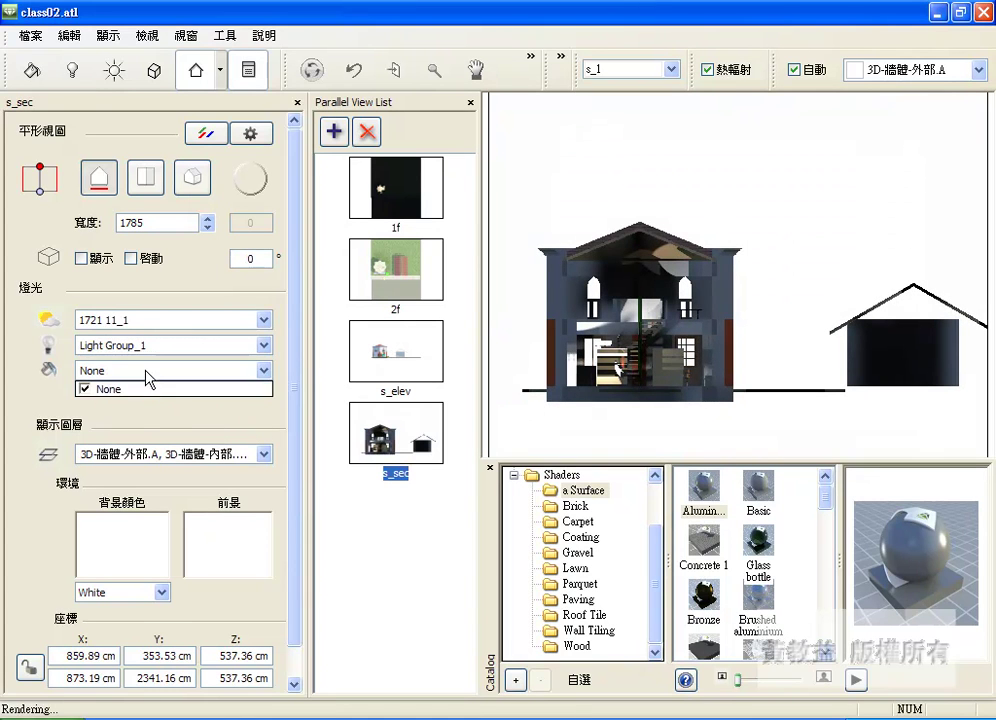
click(110, 389)
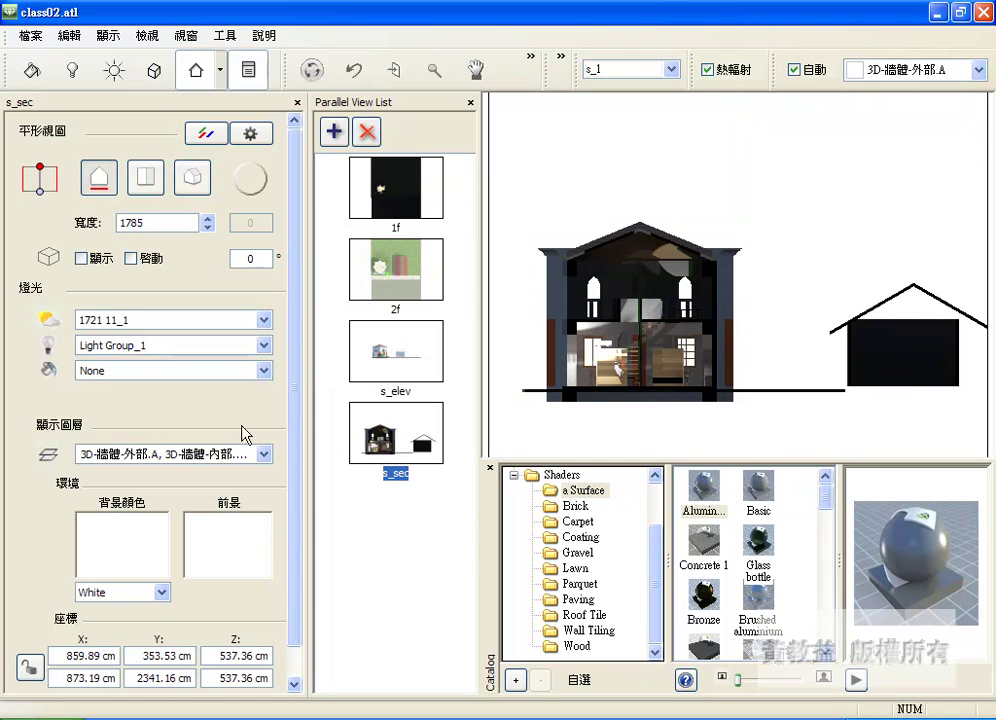
Step: Turn on the 2D-天花板 layer among the visible layers of the s_sec view
click(263, 454)
scroll(267, 531, down, 1)
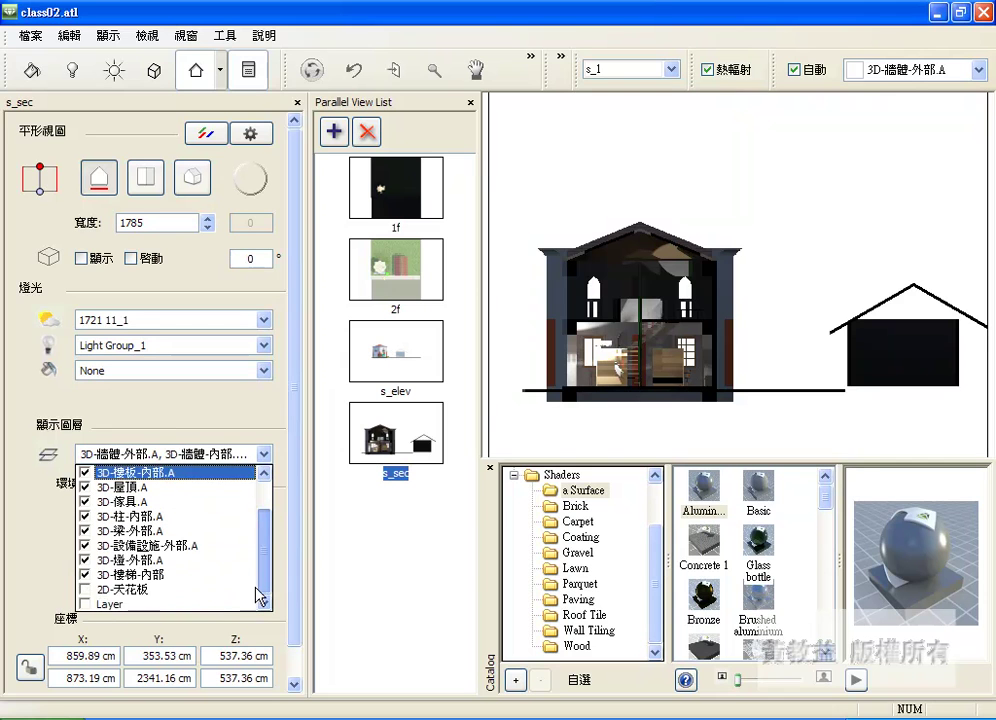
scroll(90, 598, up, 1)
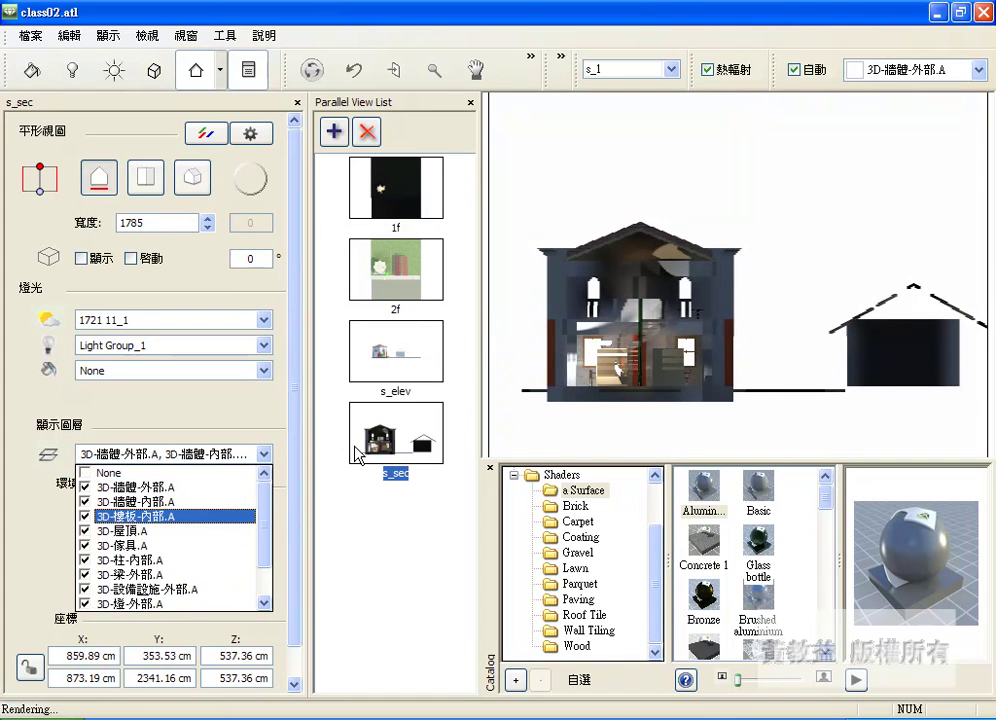
scroll(260, 595, down, 1)
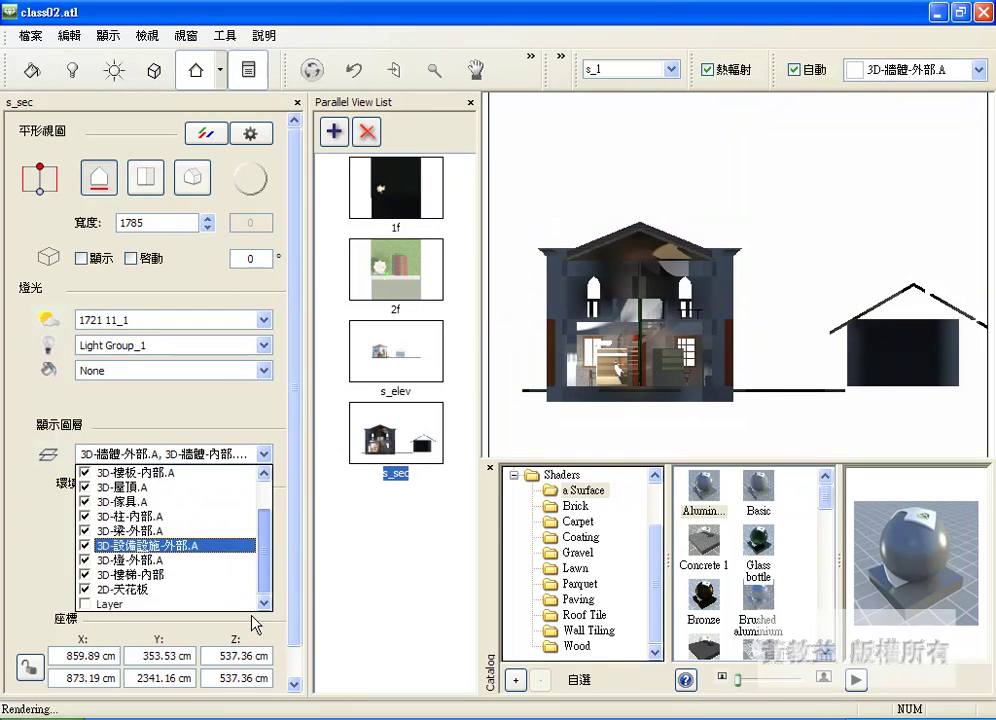
scroll(90, 600, up, 1)
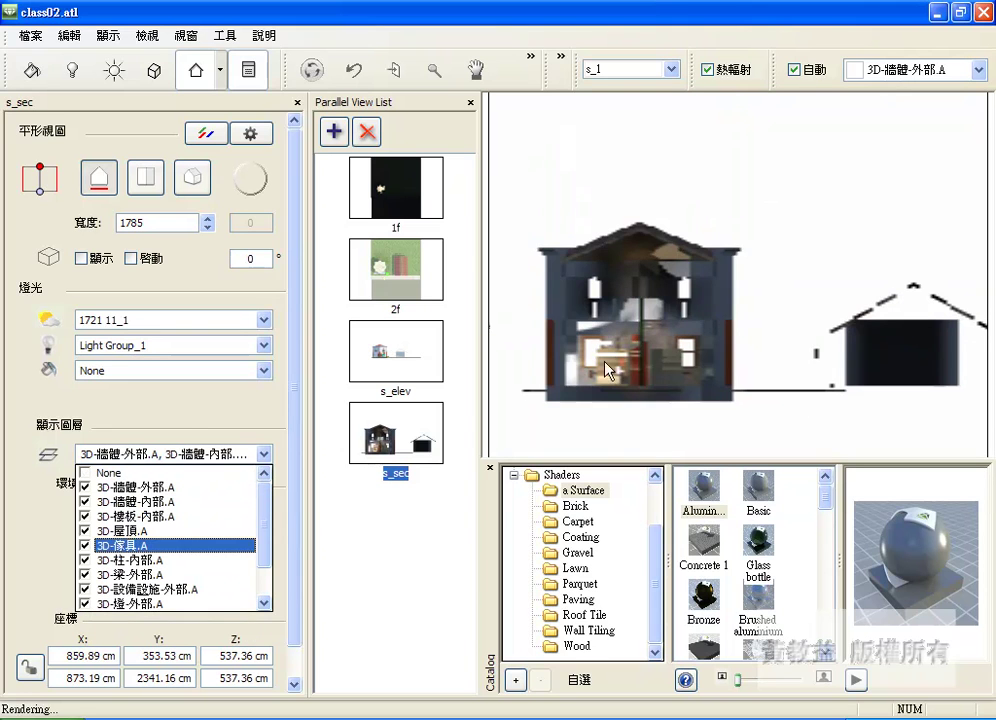
click(287, 516)
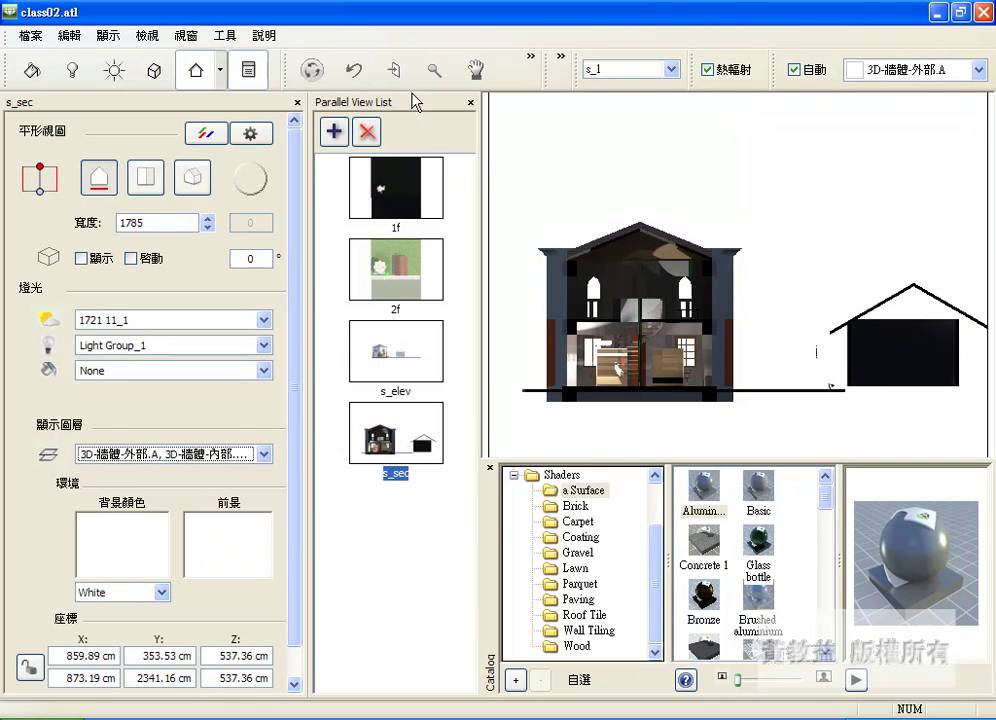
Step: Set the 1f view's render parameters to a scale of 1/100 and a resolution of 300 dpi
click(448, 215)
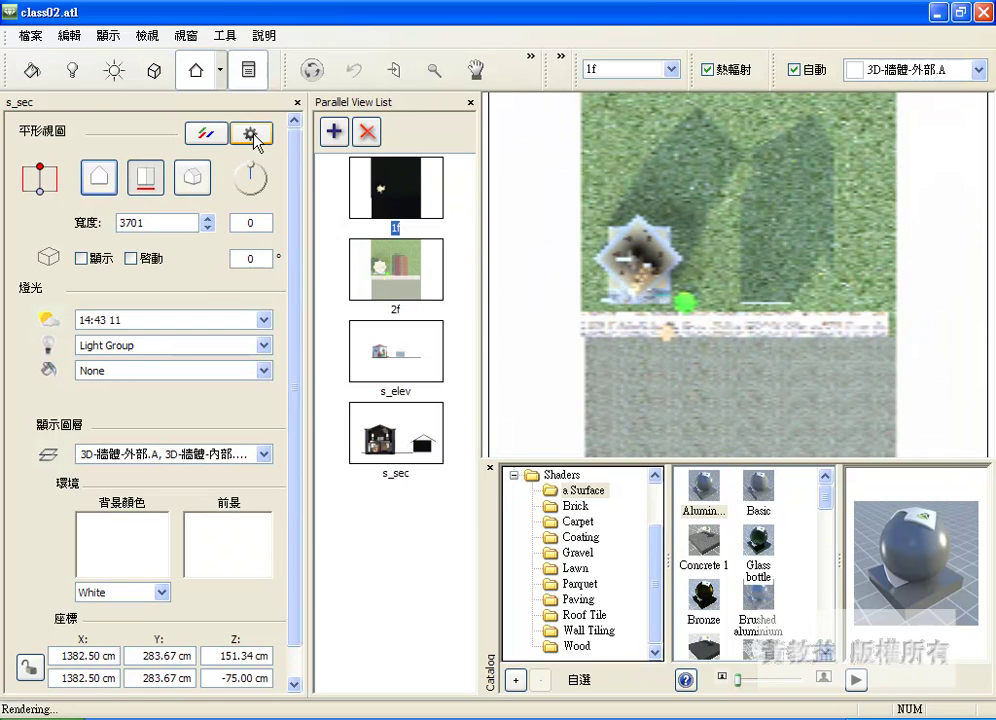
click(251, 133)
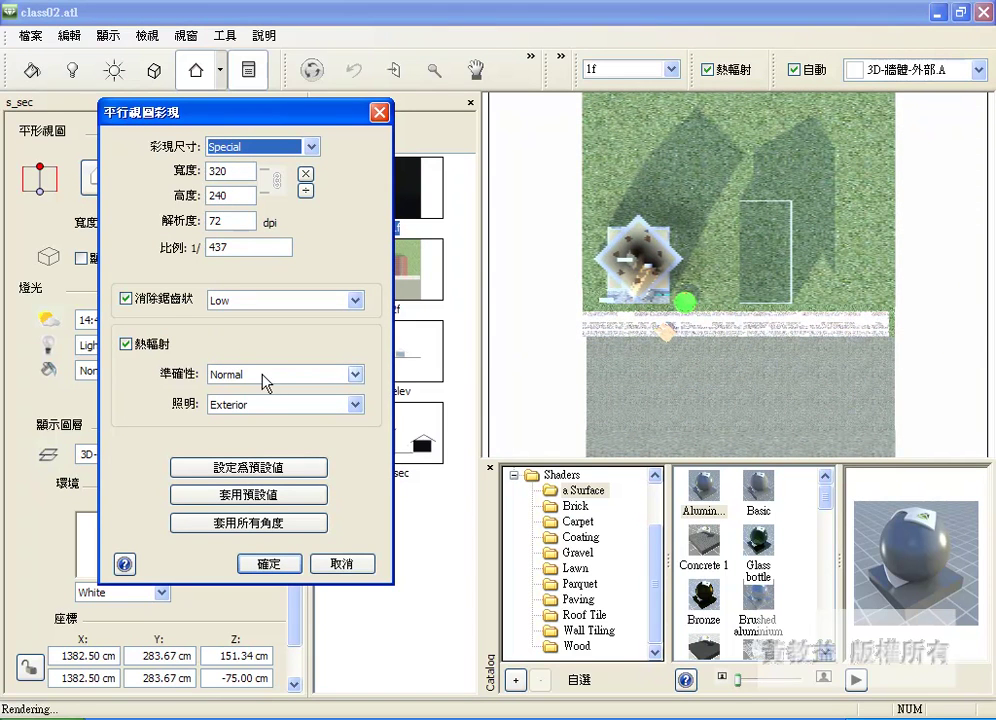
double_click(220, 247)
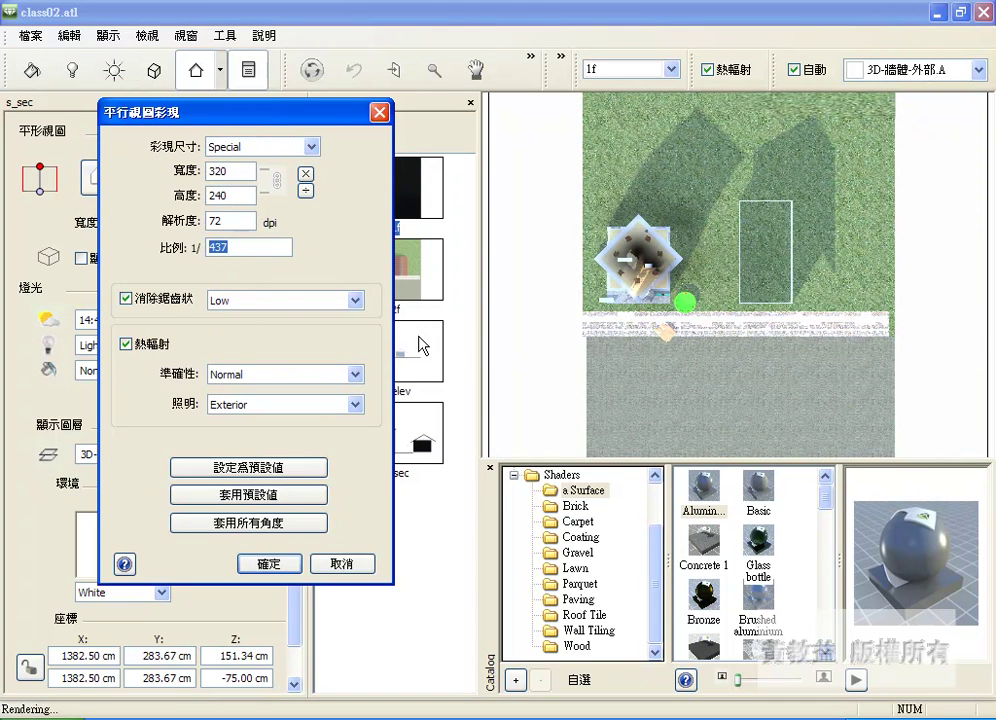
text(100)
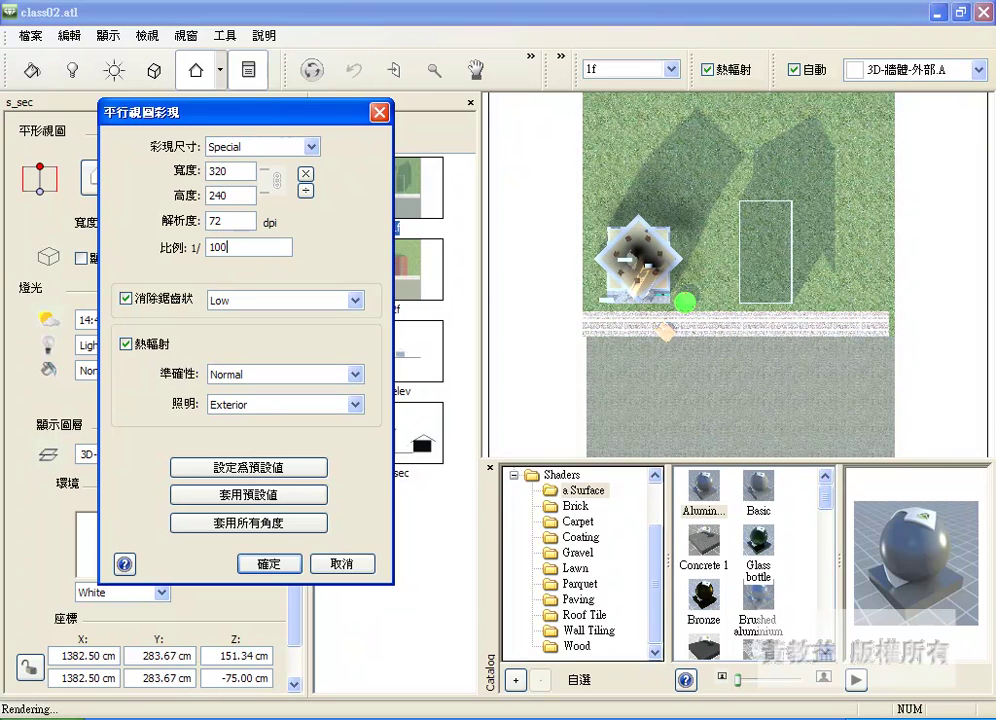
click(244, 221)
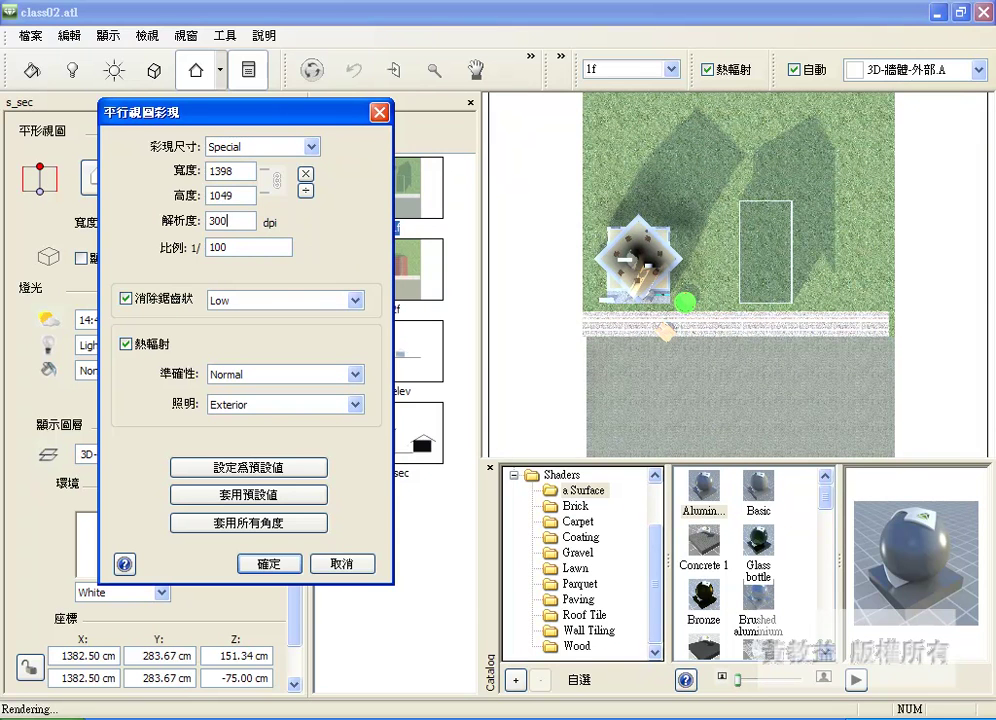
text(300)
key(Tab)
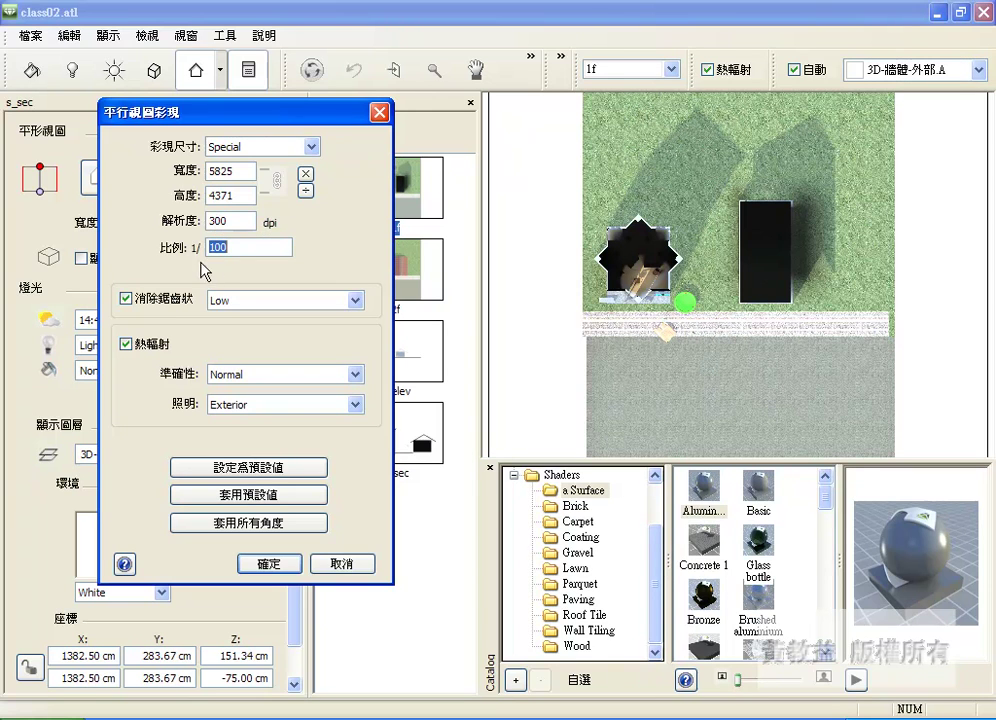
click(266, 562)
Step: Set the 2f view's render parameters to a scale of 1/100 and a resolution of 300 dpi
click(392, 270)
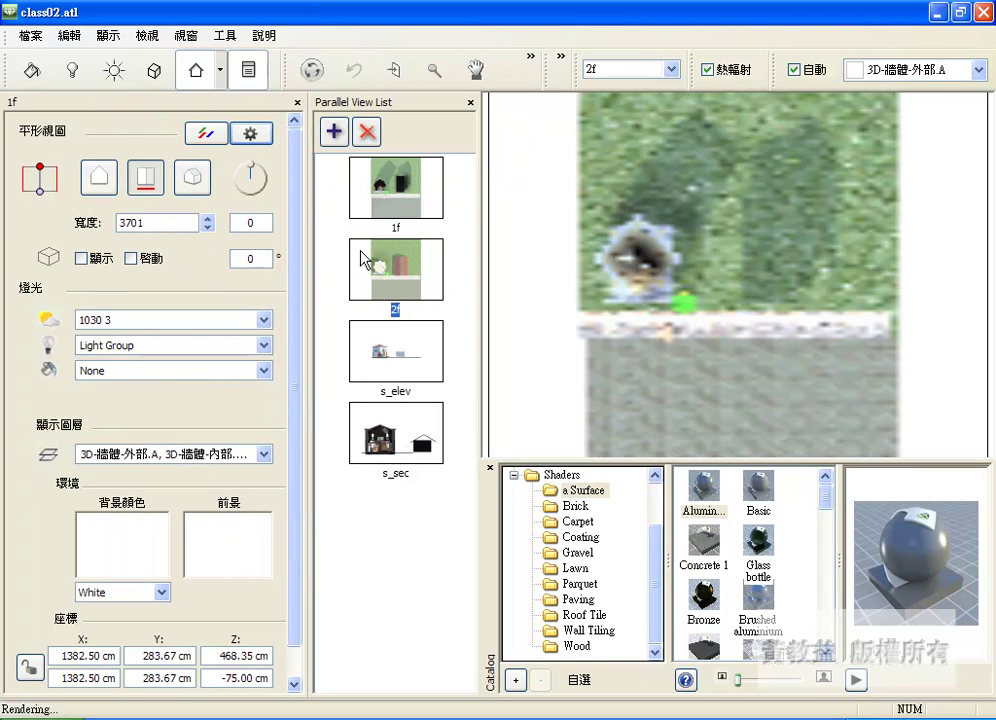
click(251, 133)
text(100)
key(shift+Tab)
text(300)
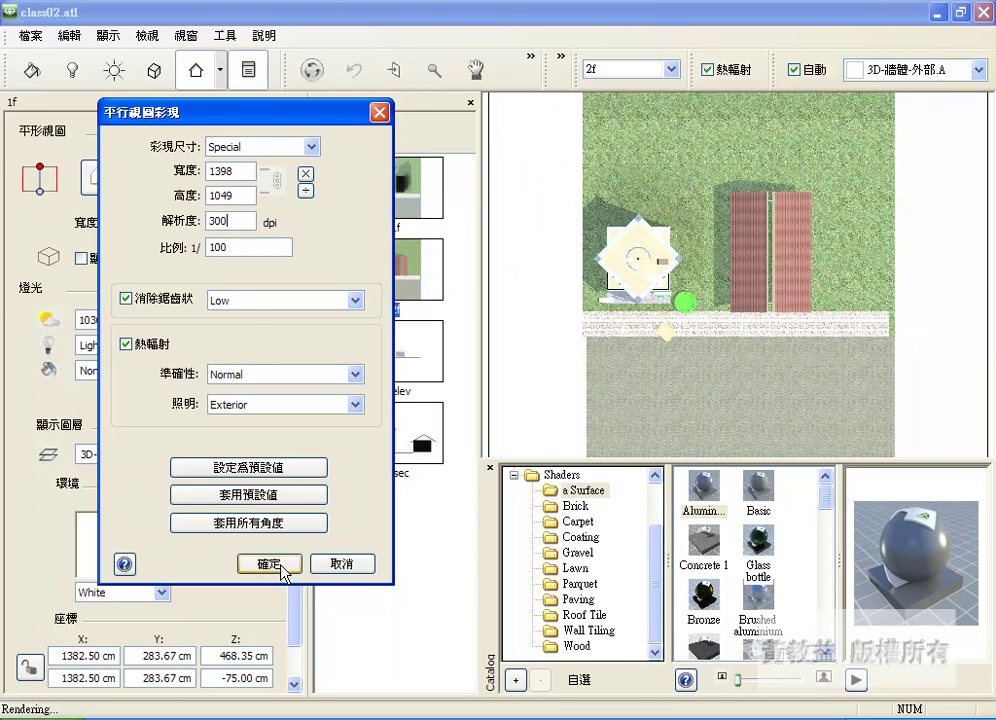
click(290, 565)
Step: Set the s_elev view's render parameters to a scale of 1/50 and a resolution of 300 dpi
click(396, 347)
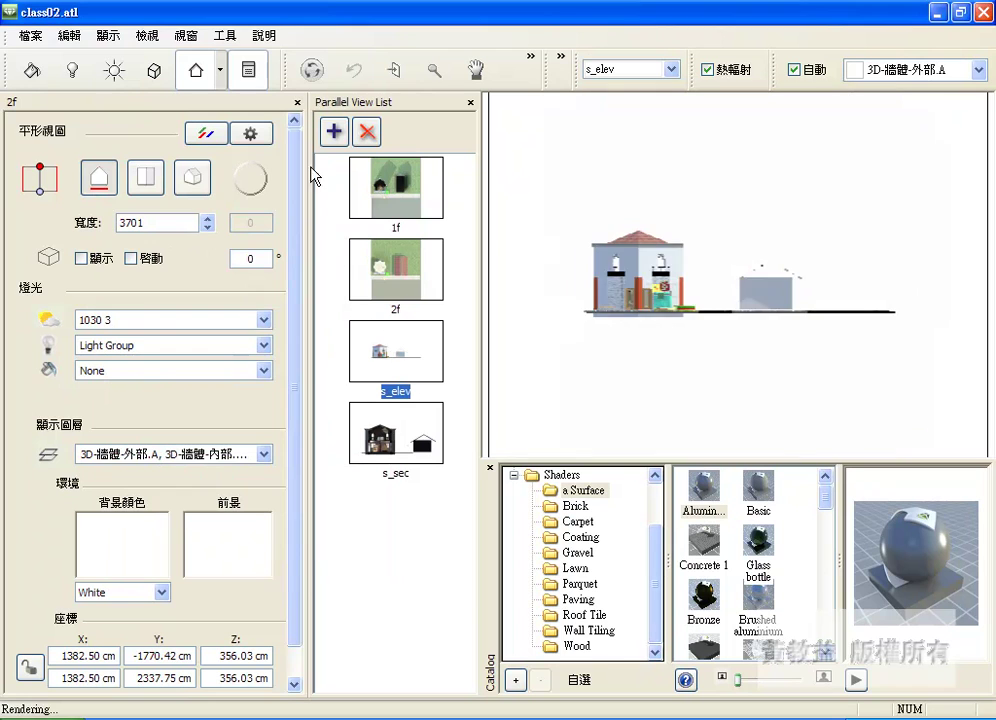
click(250, 133)
drag(229, 246, 221, 245)
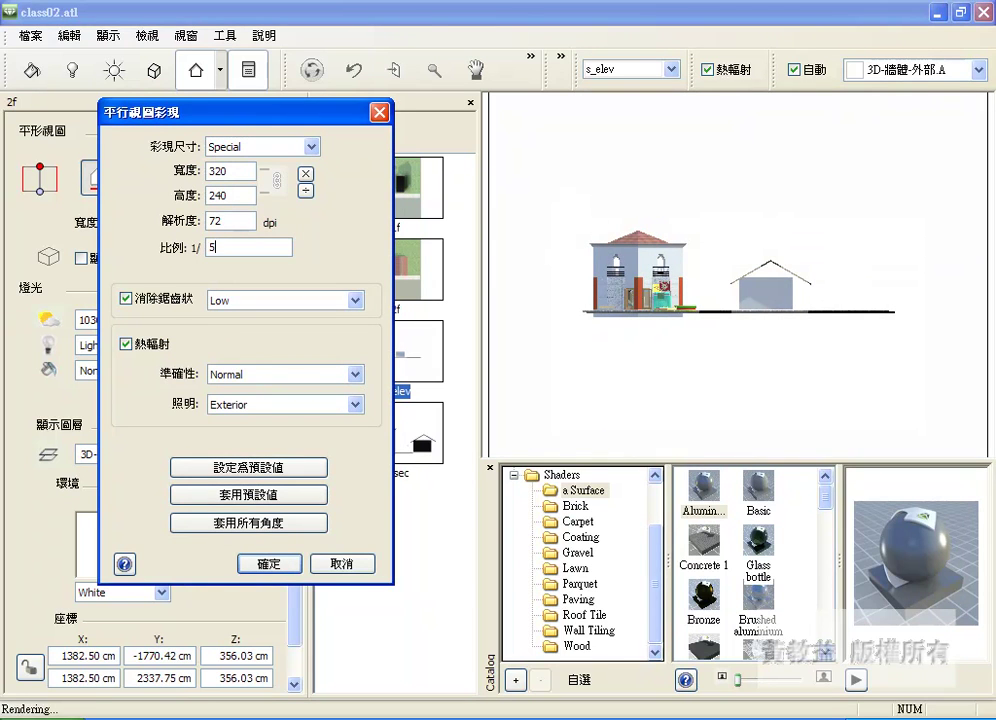
click(226, 221)
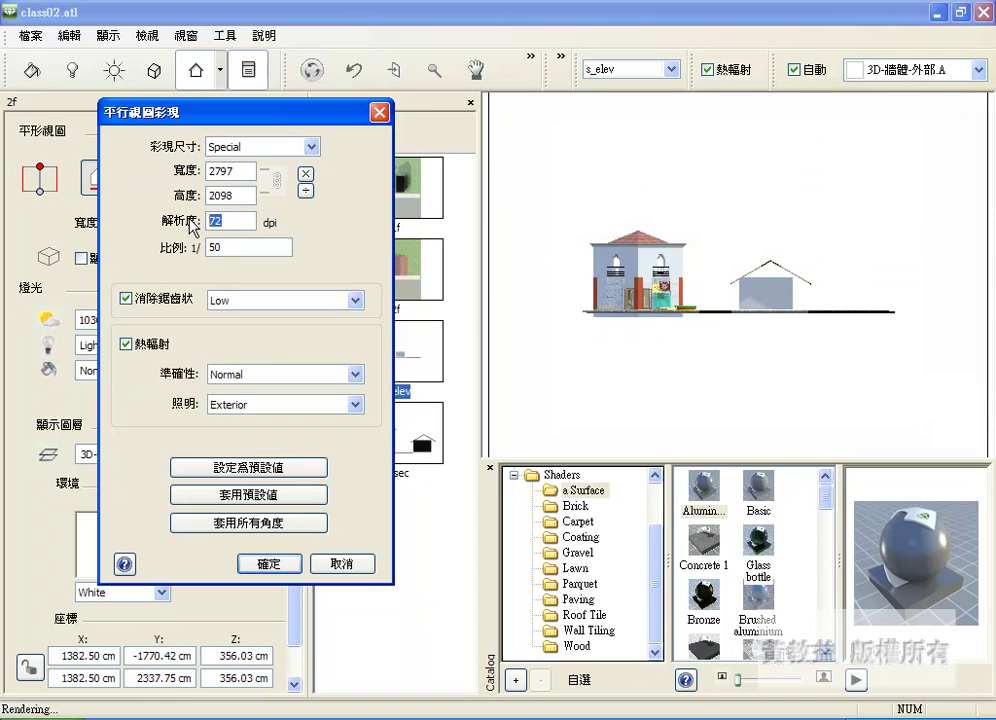
click(240, 247)
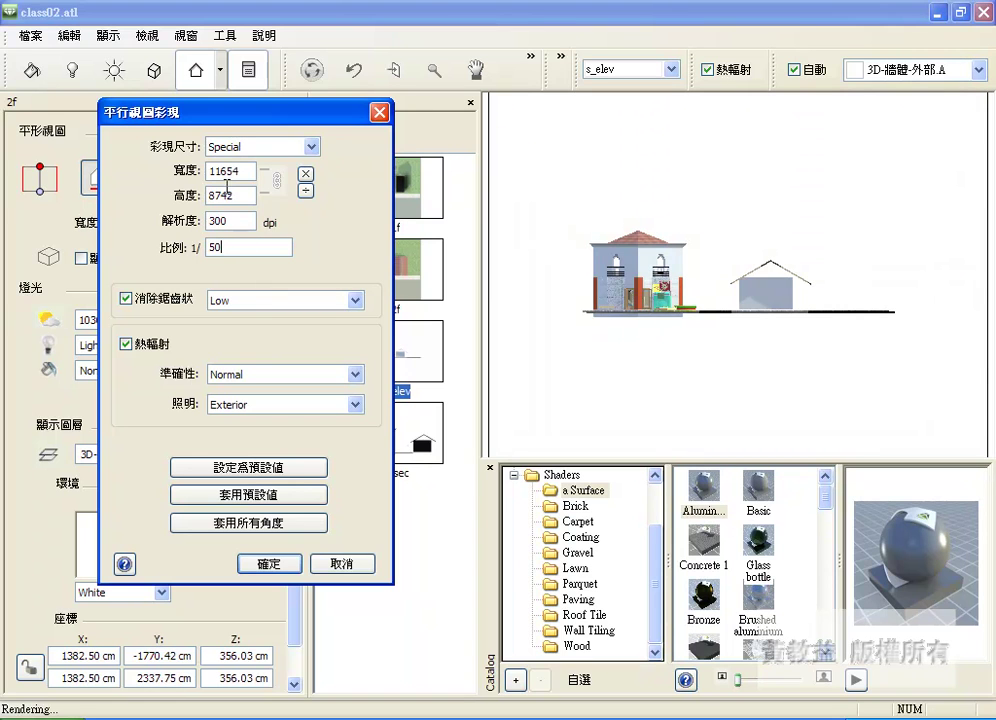
click(269, 563)
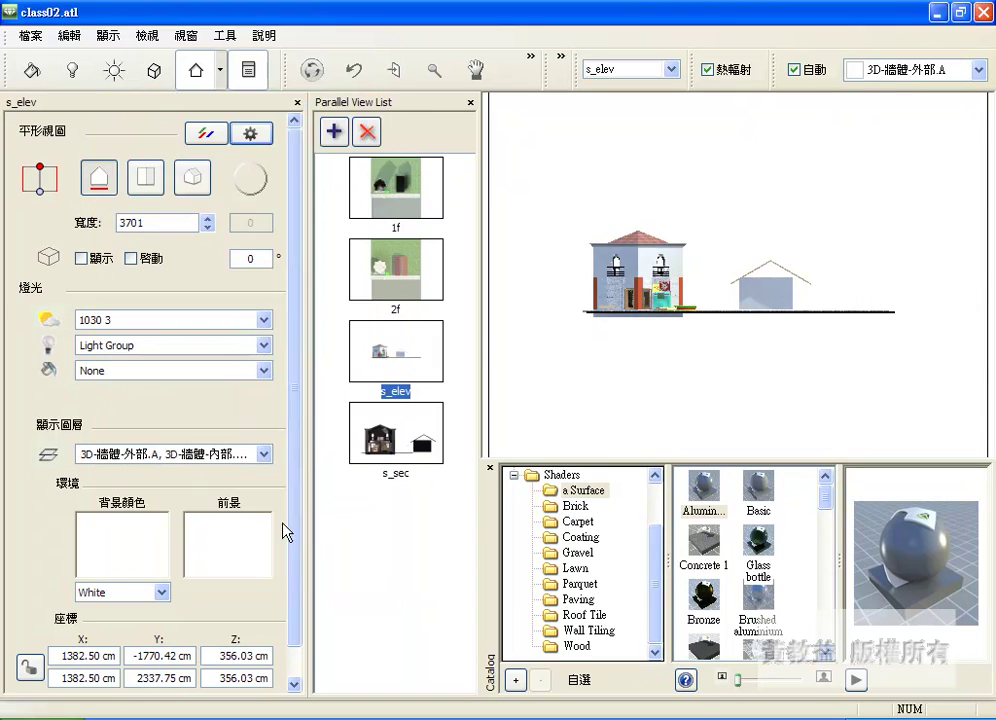
Step: Set the s_sec view's render parameters to a scale of 1/100 and a resolution of 300 dpi
click(400, 455)
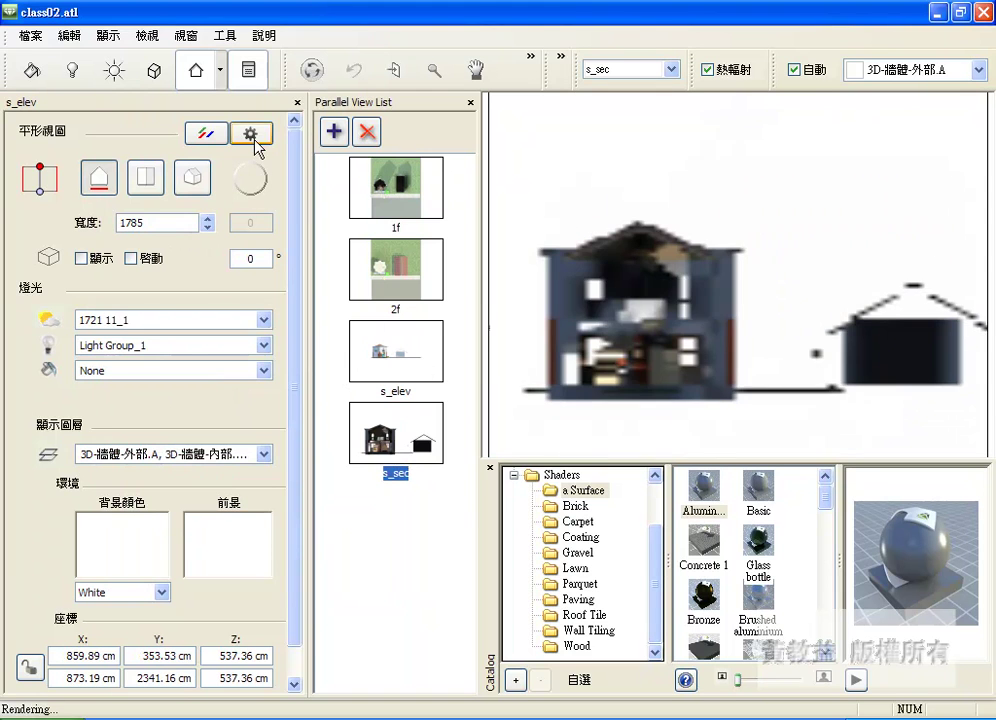
click(251, 133)
double_click(228, 246)
text(10)
double_click(230, 220)
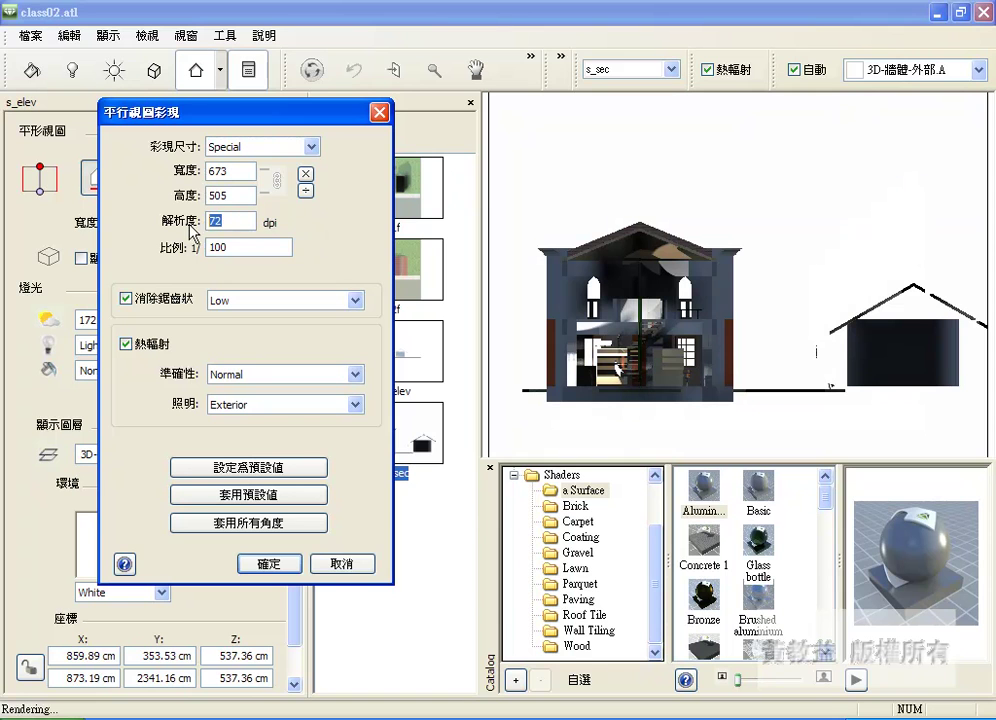
click(251, 247)
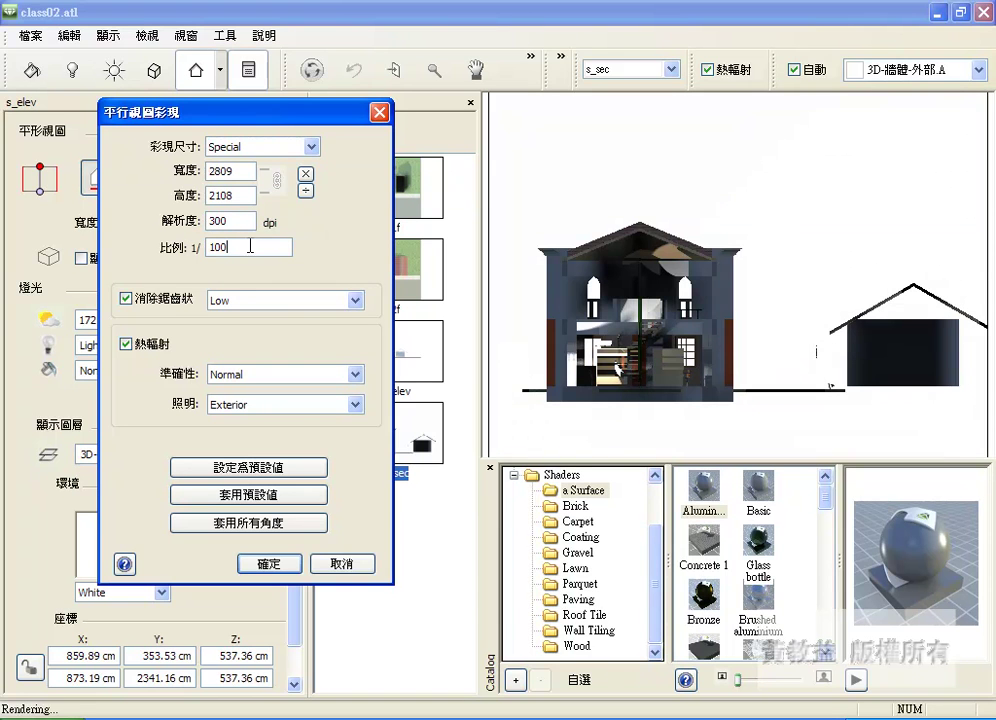
click(268, 563)
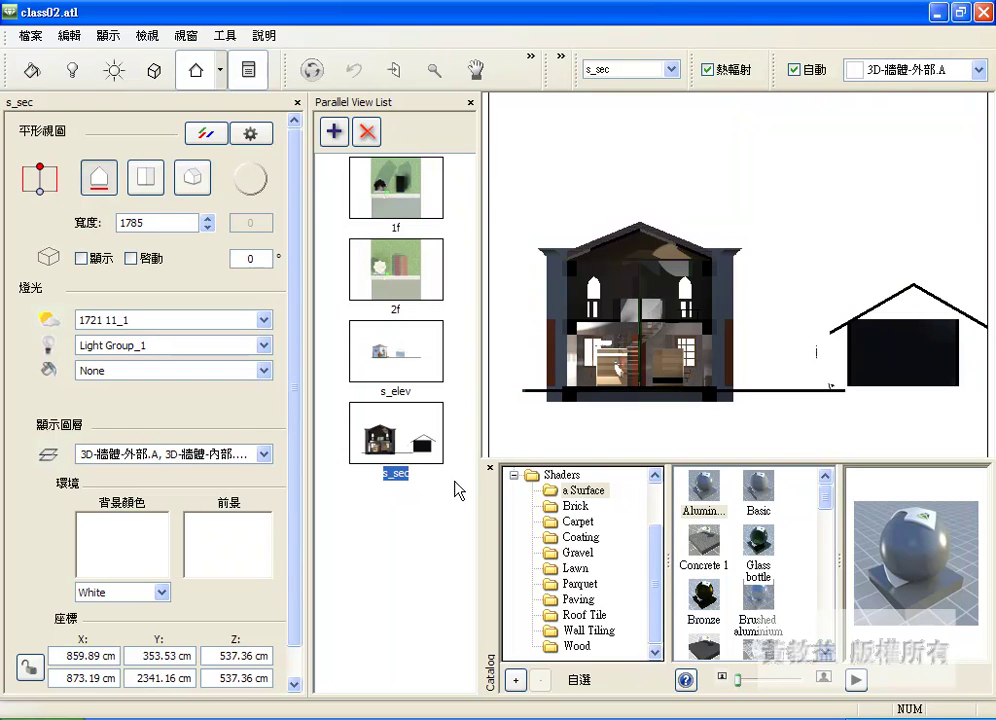
Step: Open the batch rendering list and add all of the project's views to it
click(419, 373)
click(400, 272)
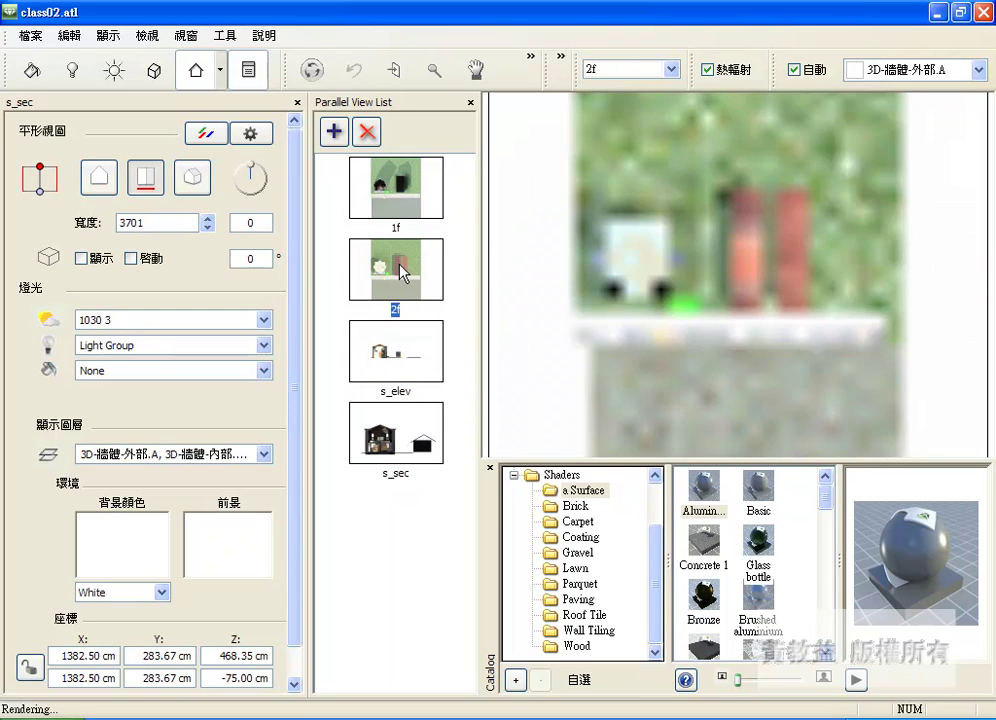
click(401, 180)
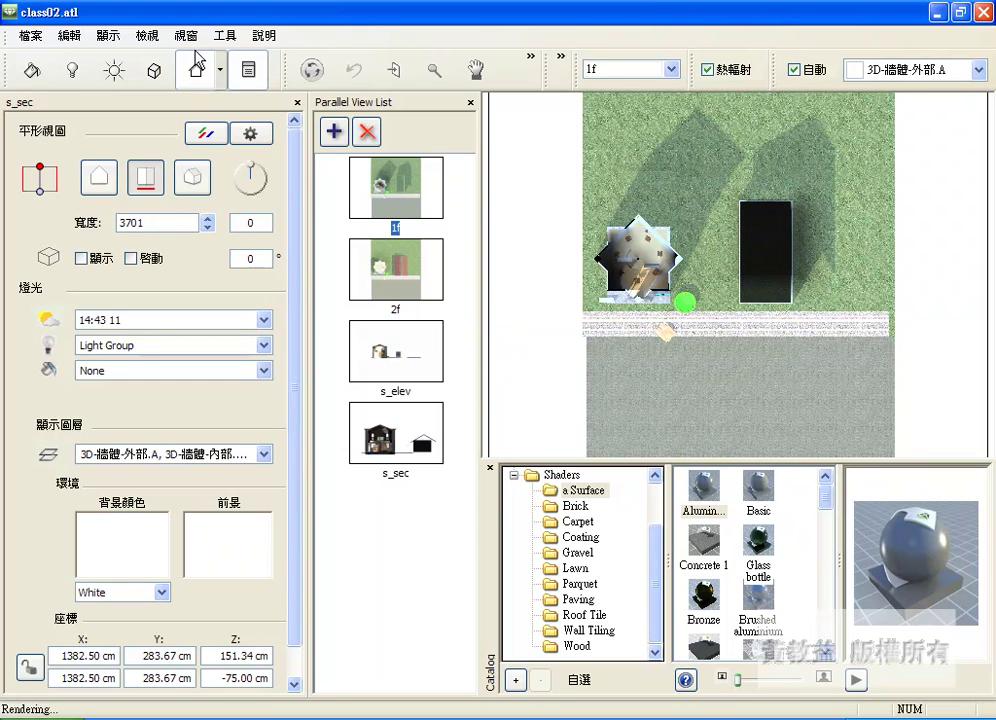
click(147, 35)
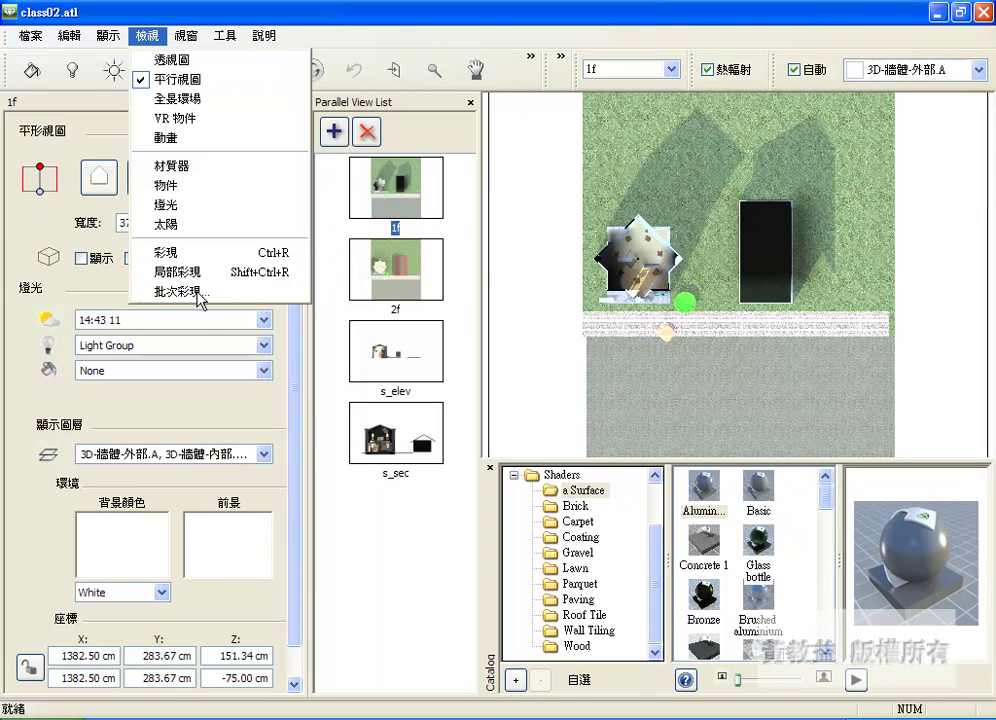
click(199, 291)
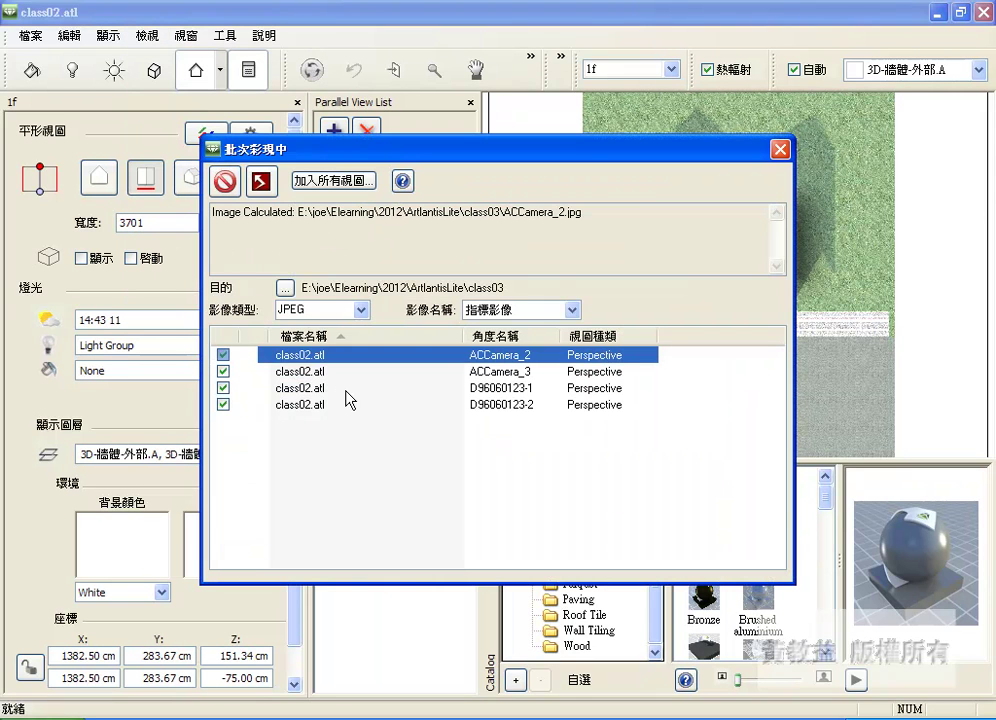
click(260, 181)
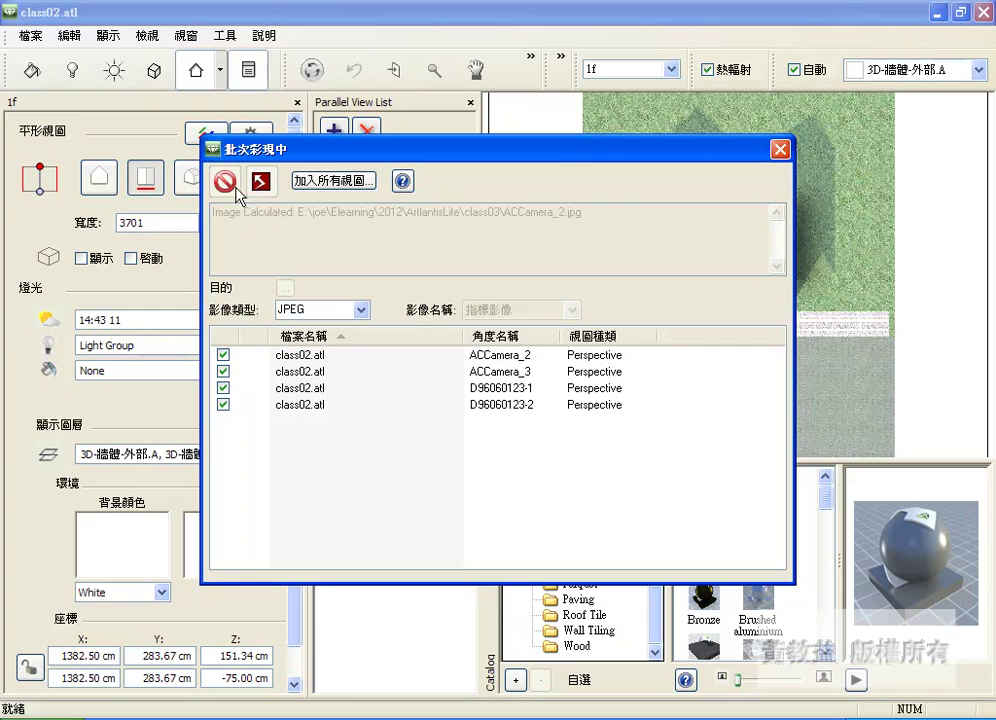
click(300, 183)
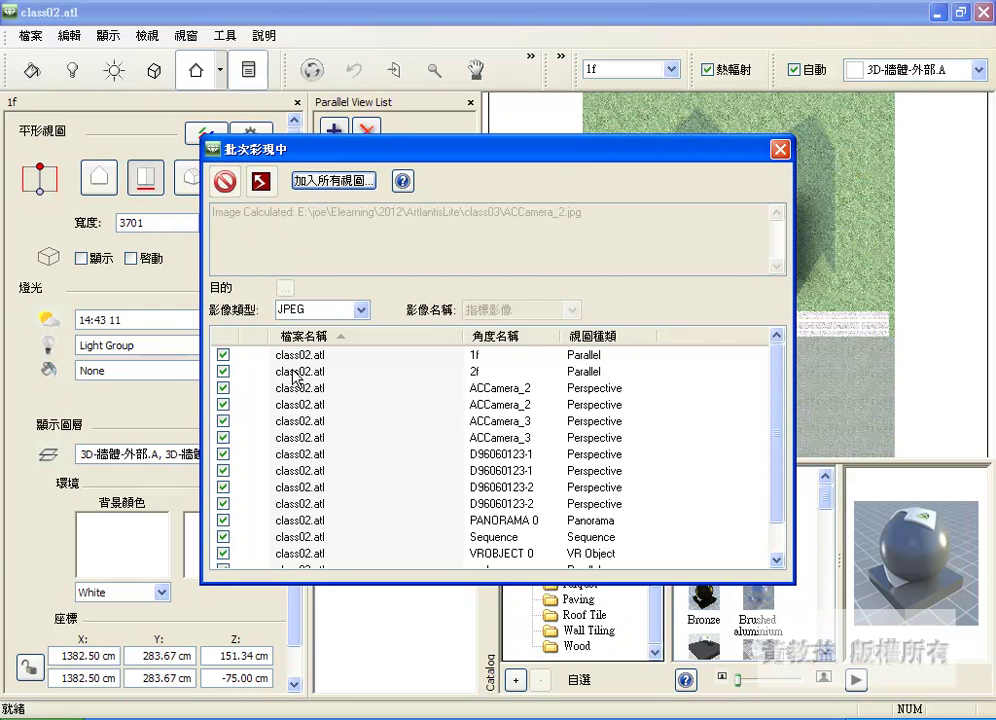
Step: Remove the PANORAMA 0, Sequence and VROBJECT 0 entries from the batch rendering list
drag(778, 468, 776, 438)
click(598, 520)
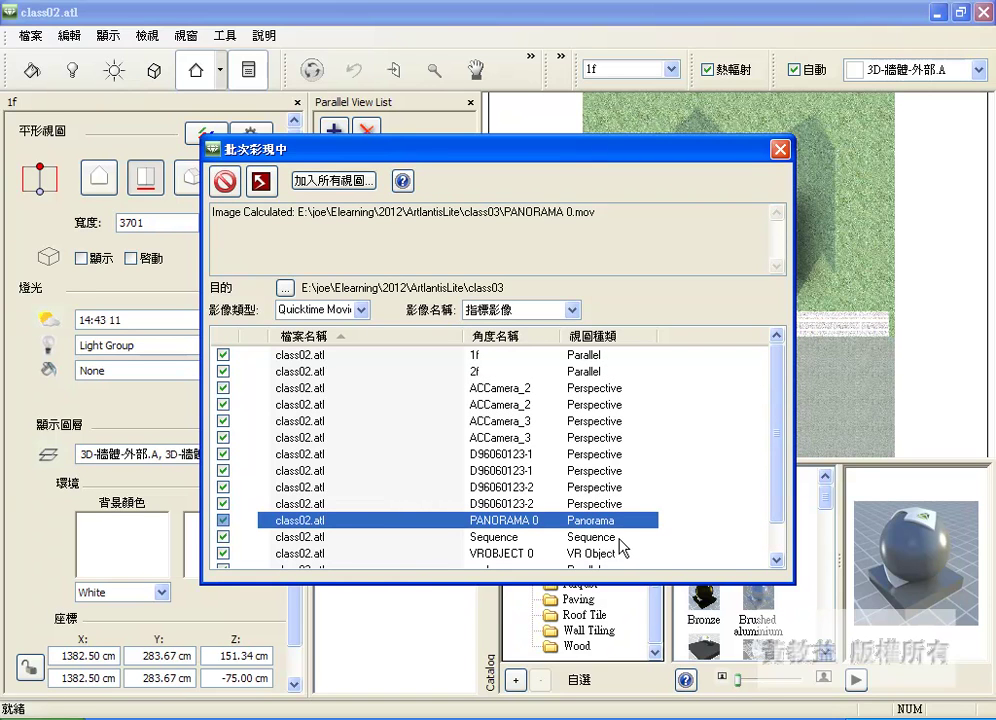
shift+click(600, 552)
scroll(697, 547, down, 1)
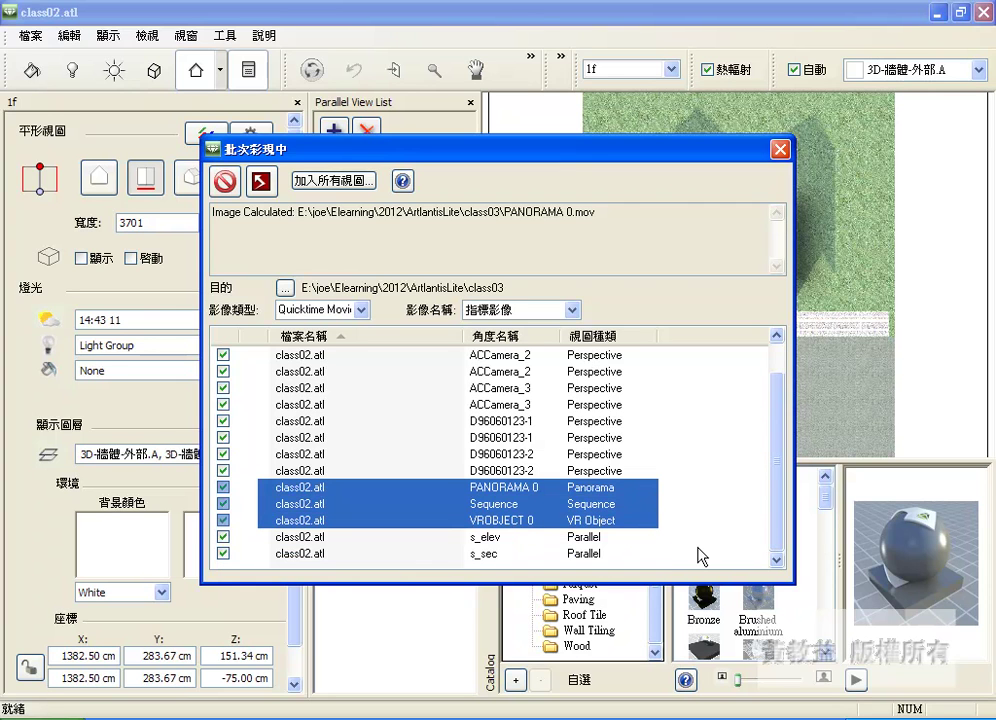
click(228, 182)
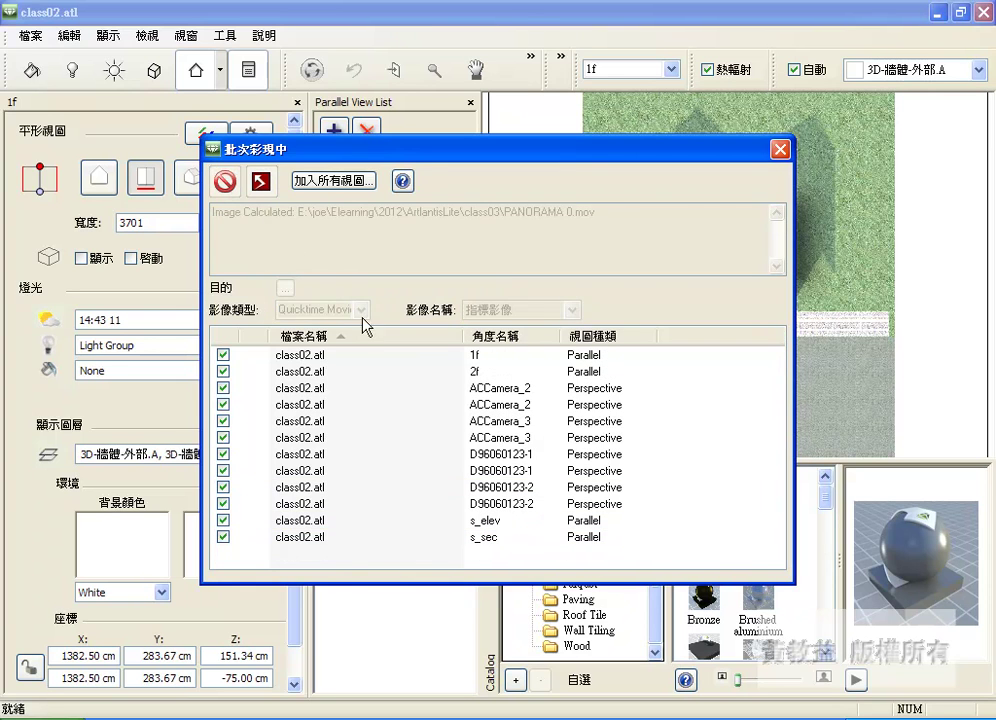
Step: Remove one of each duplicated perspective view entry from the batch rendering list
click(528, 503)
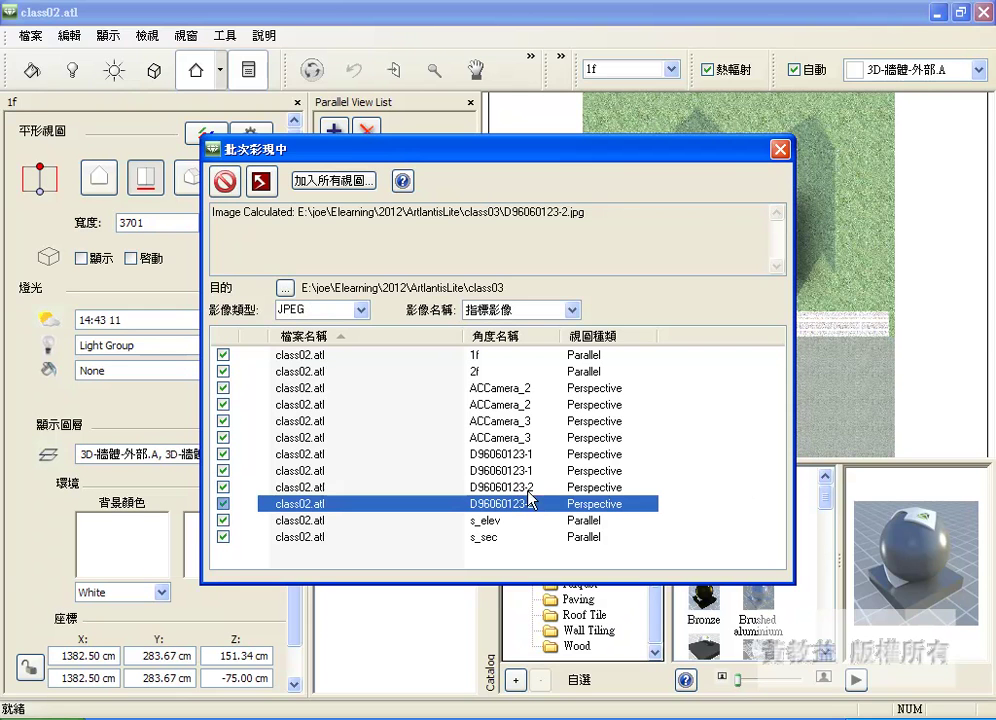
ctrl+click(450, 470)
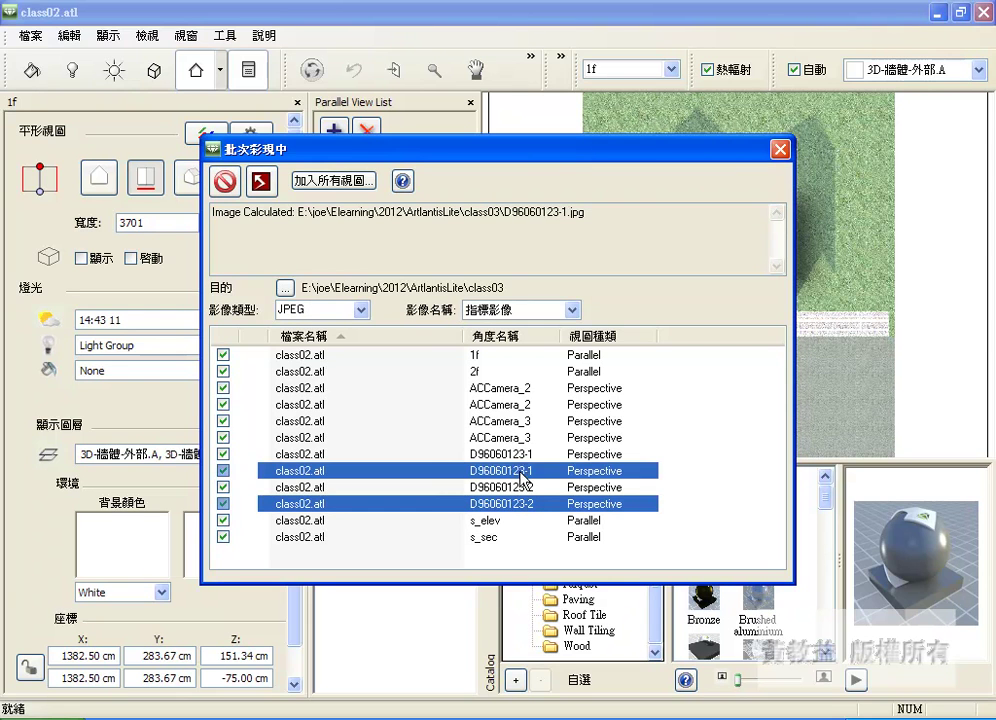
ctrl+click(440, 437)
ctrl+click(440, 404)
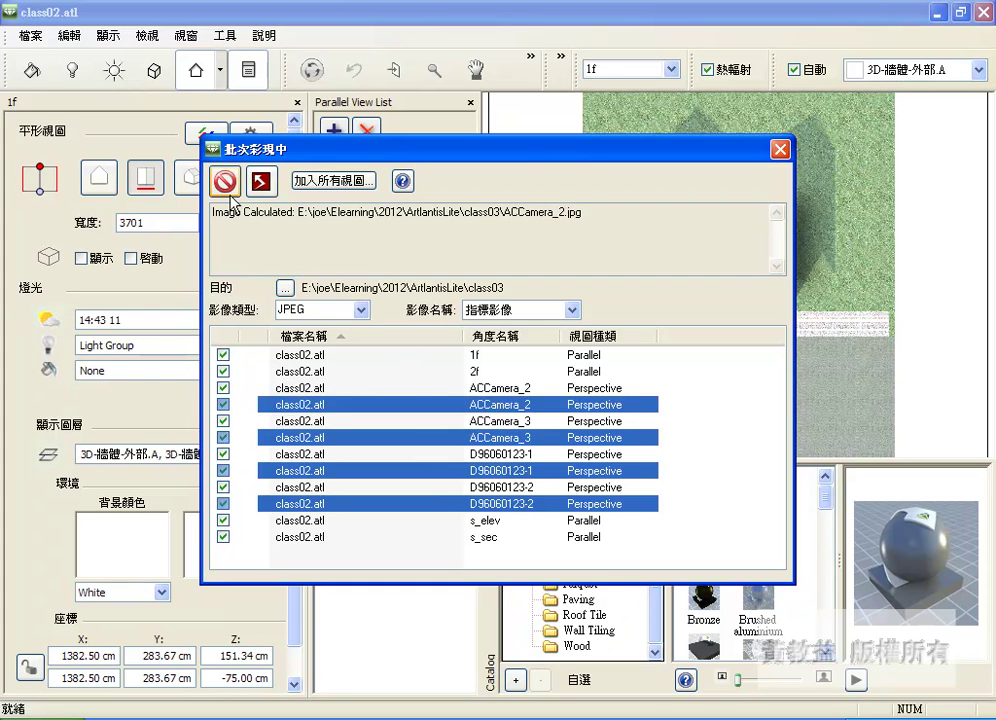
key(Delete)
Step: Check the output settings of the 1f, 2f and s_elev batch entries and close the batch rendering window
click(440, 355)
click(428, 371)
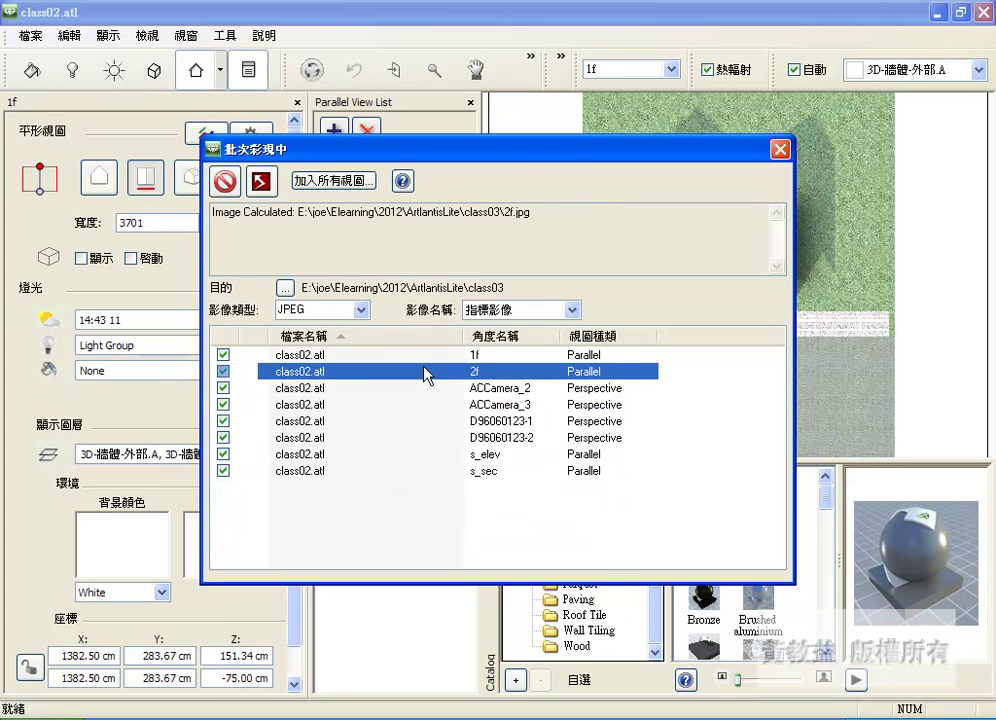
click(433, 454)
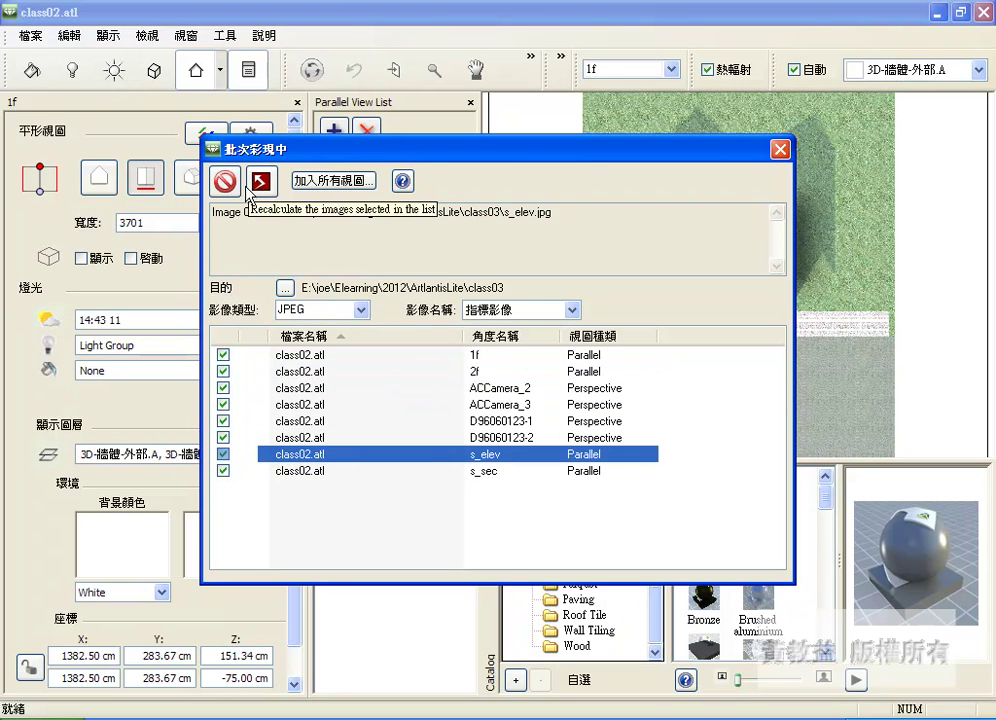
click(779, 149)
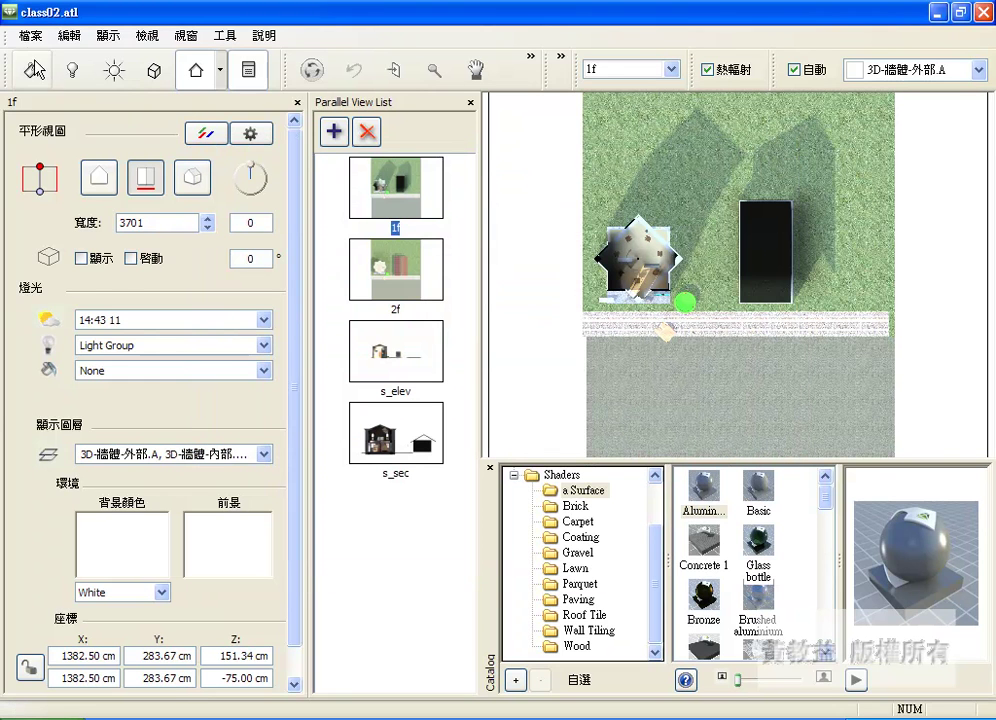
Step: Switch the 1f parallel view to an axonometric projection and compare it with the s_elev and 2f views
click(30, 35)
click(375, 447)
click(194, 180)
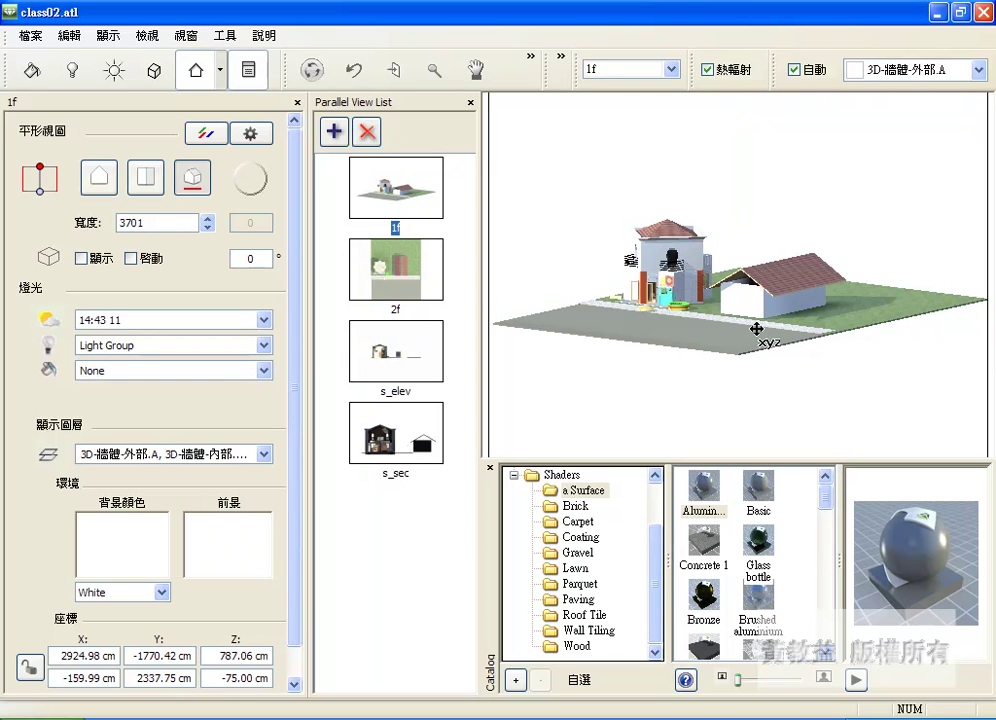
click(409, 376)
click(402, 290)
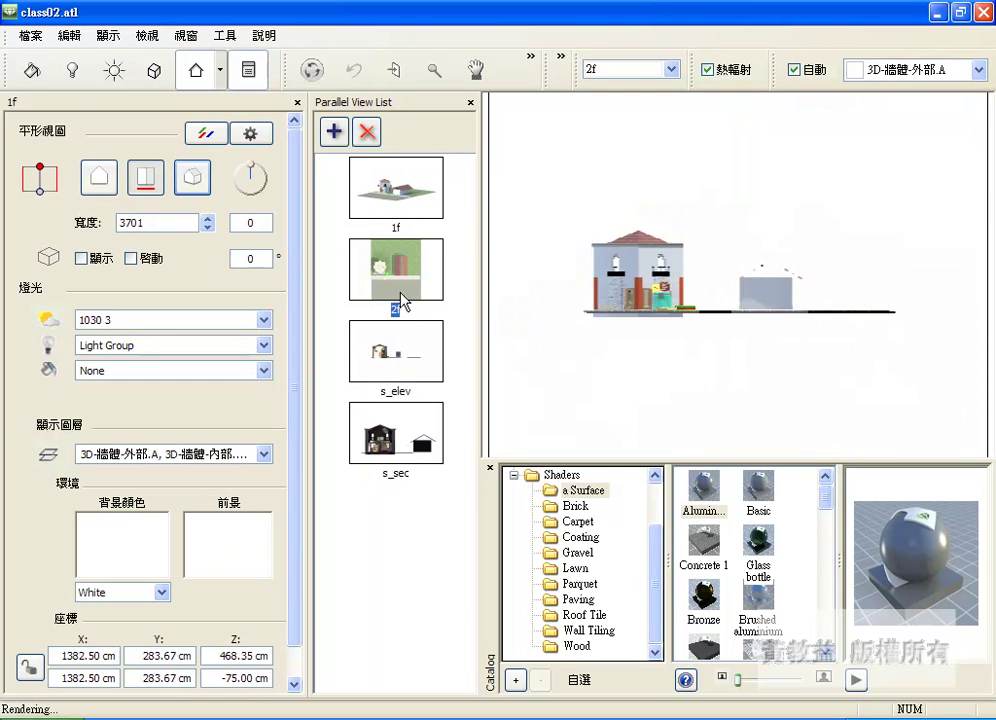
click(410, 232)
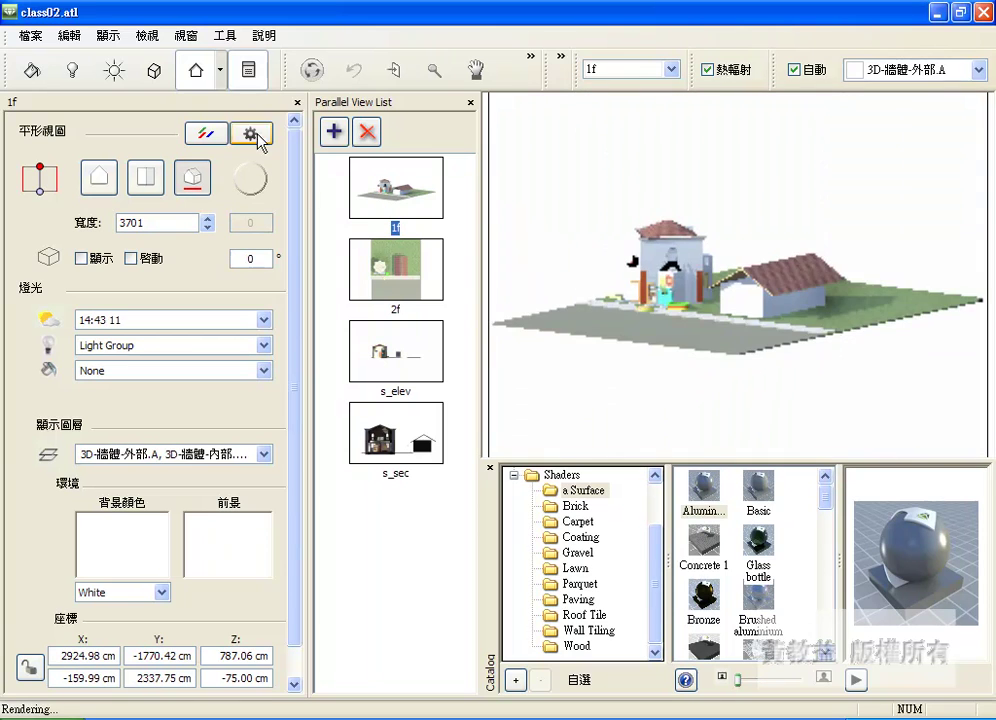
Step: Look at the first perspective camera view for comparison, and return to the parallel views
click(213, 70)
click(212, 102)
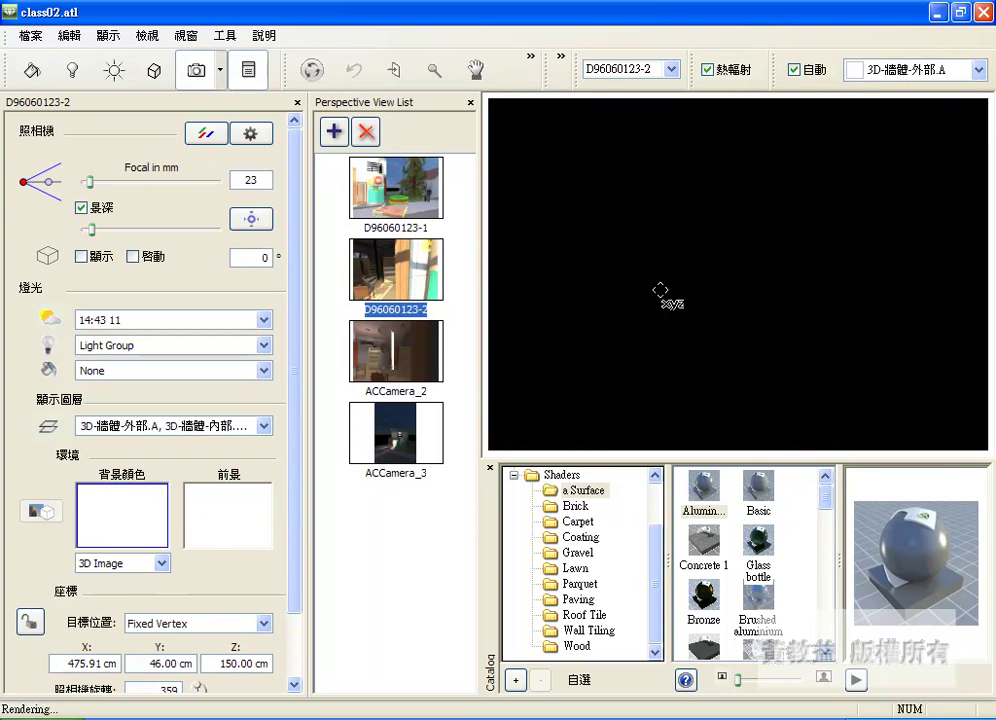
click(414, 206)
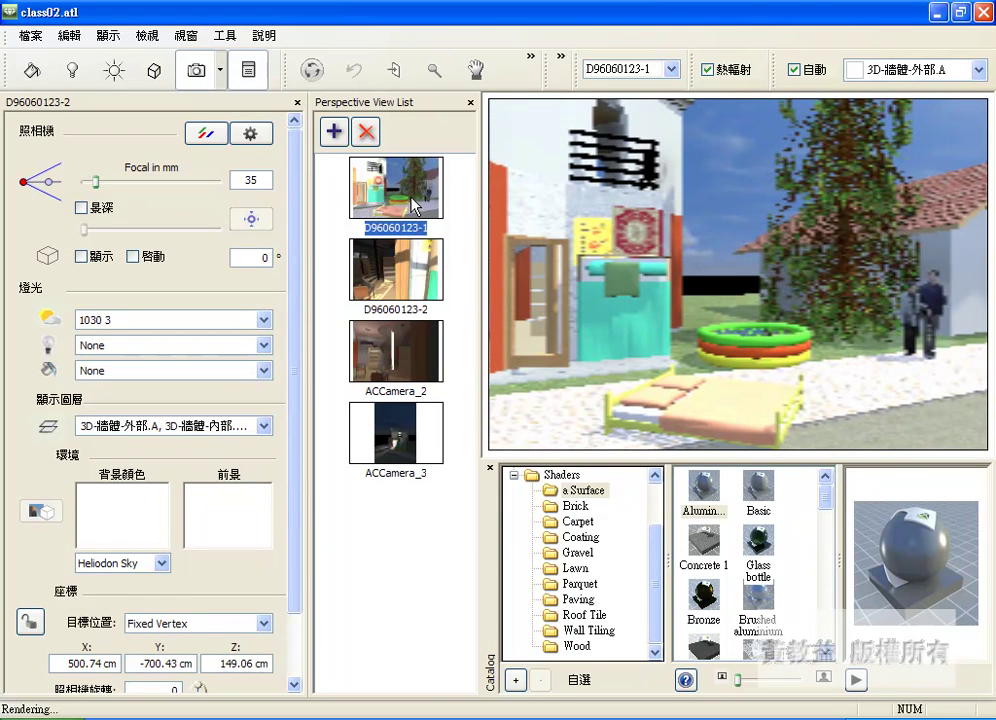
click(220, 70)
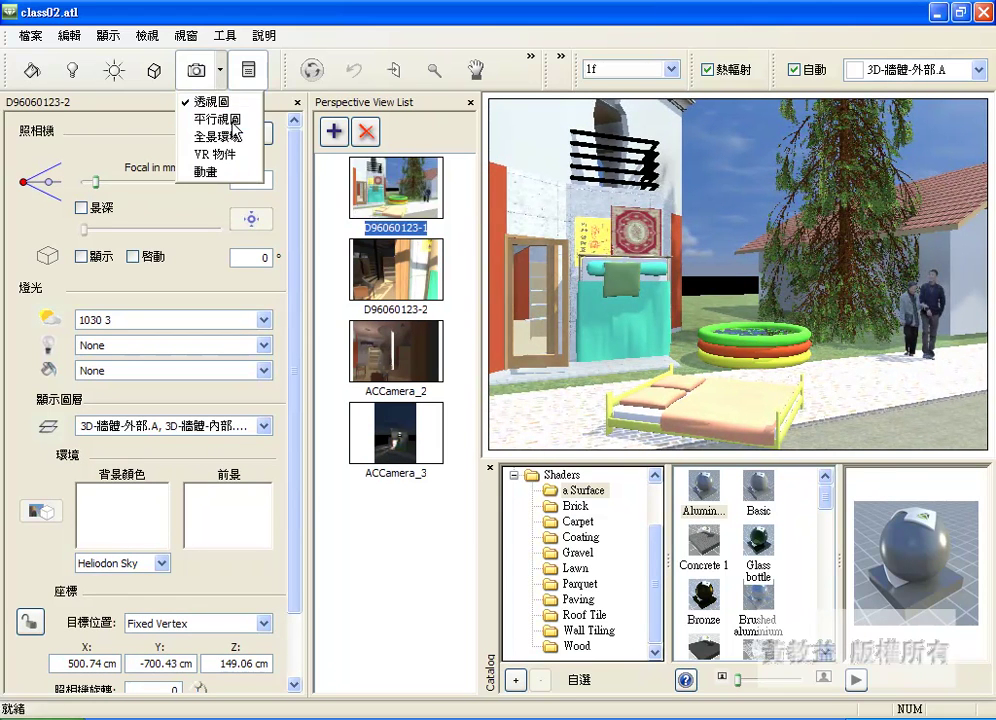
click(218, 122)
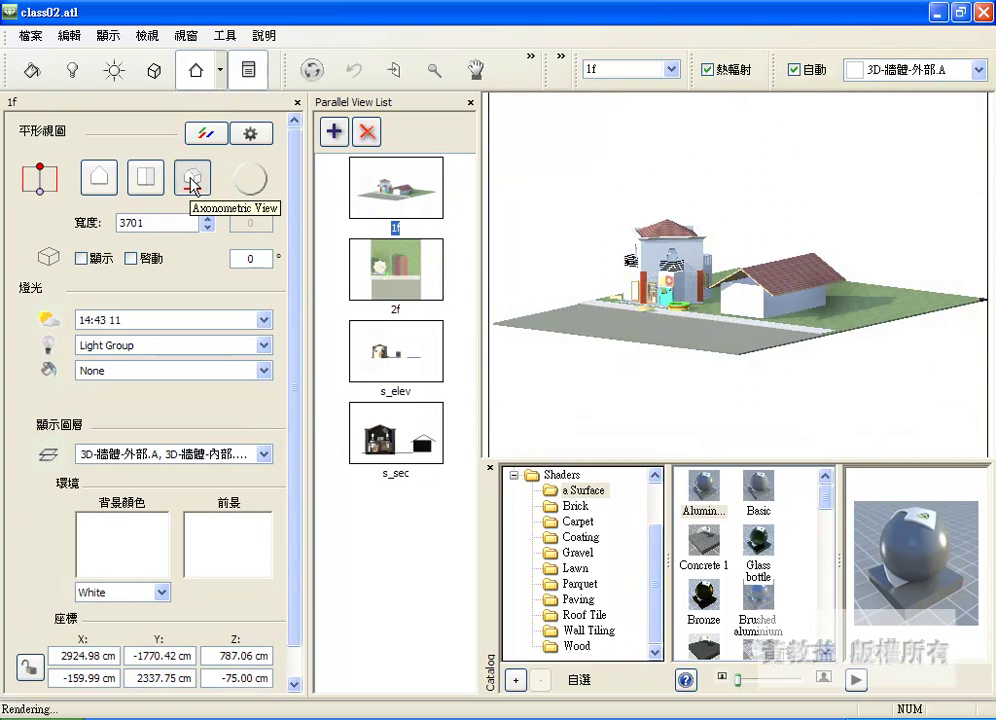
Step: Return the 1f view to a plan projection, trying the elevation projection in between
click(146, 178)
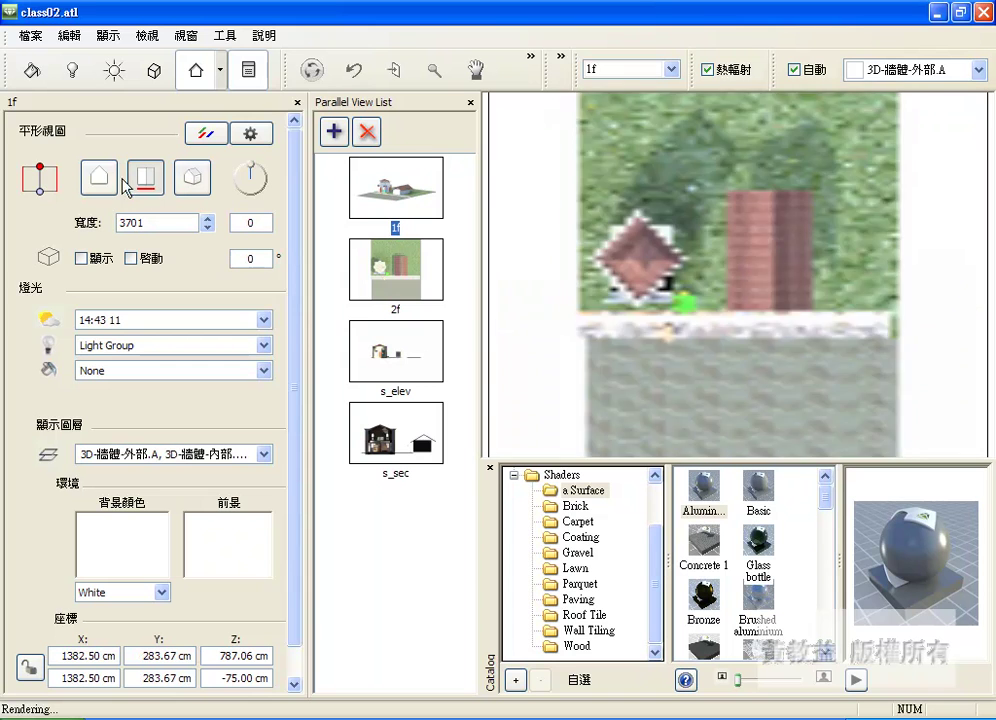
click(96, 172)
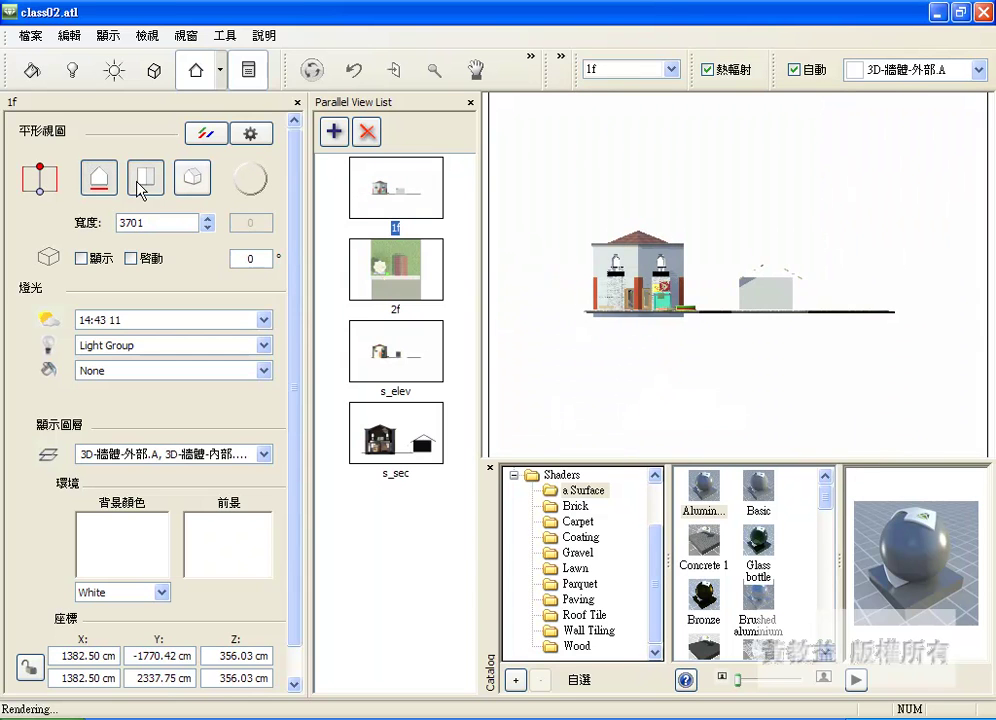
click(378, 247)
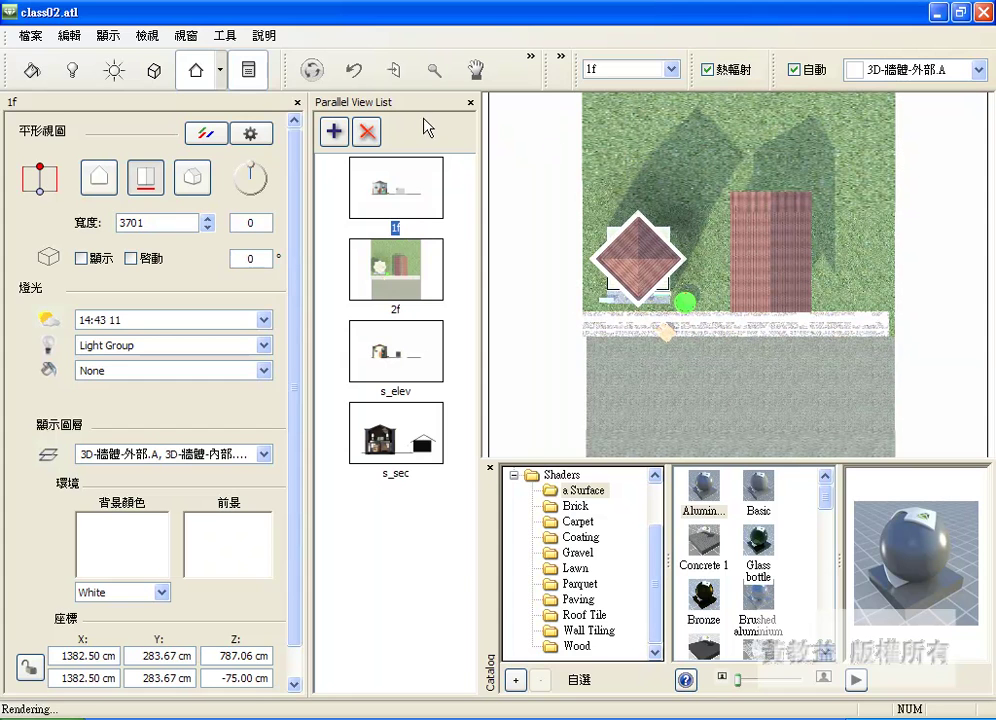
Step: In the front 2D view, lower the 1f view's upper cutting limit to a height of about 185 cm and close it
click(562, 62)
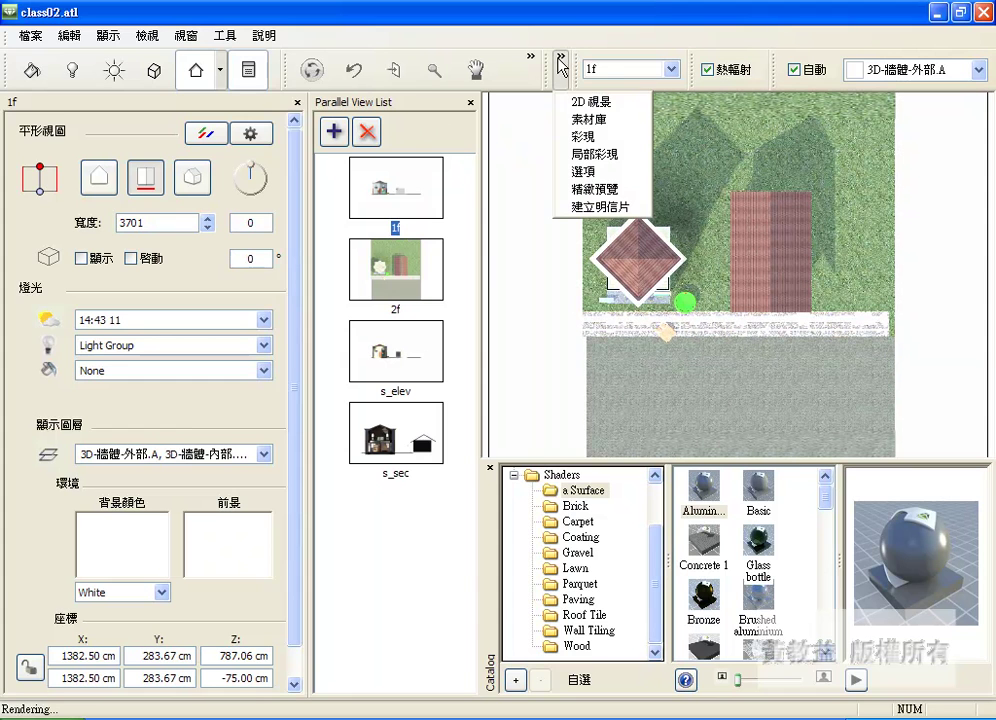
click(590, 102)
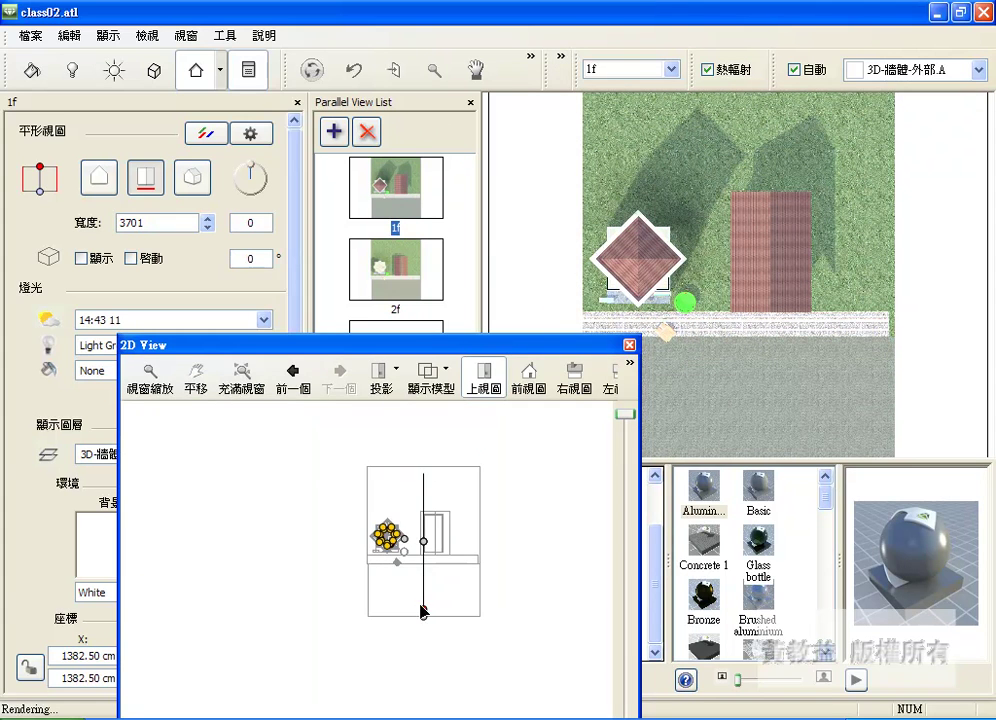
click(528, 378)
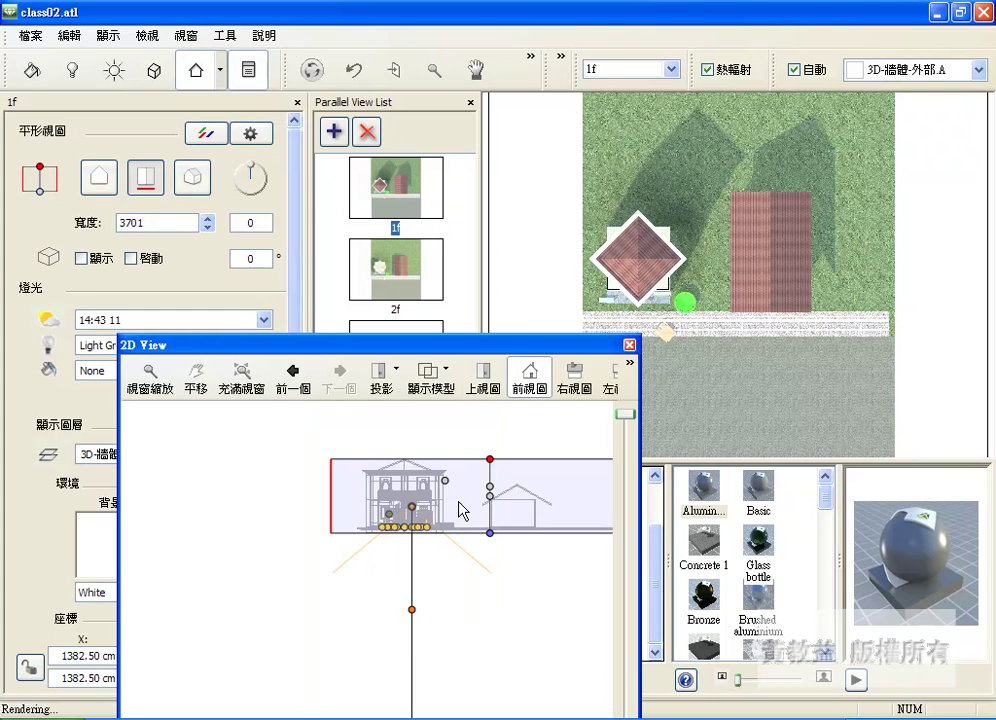
drag(490, 460, 490, 514)
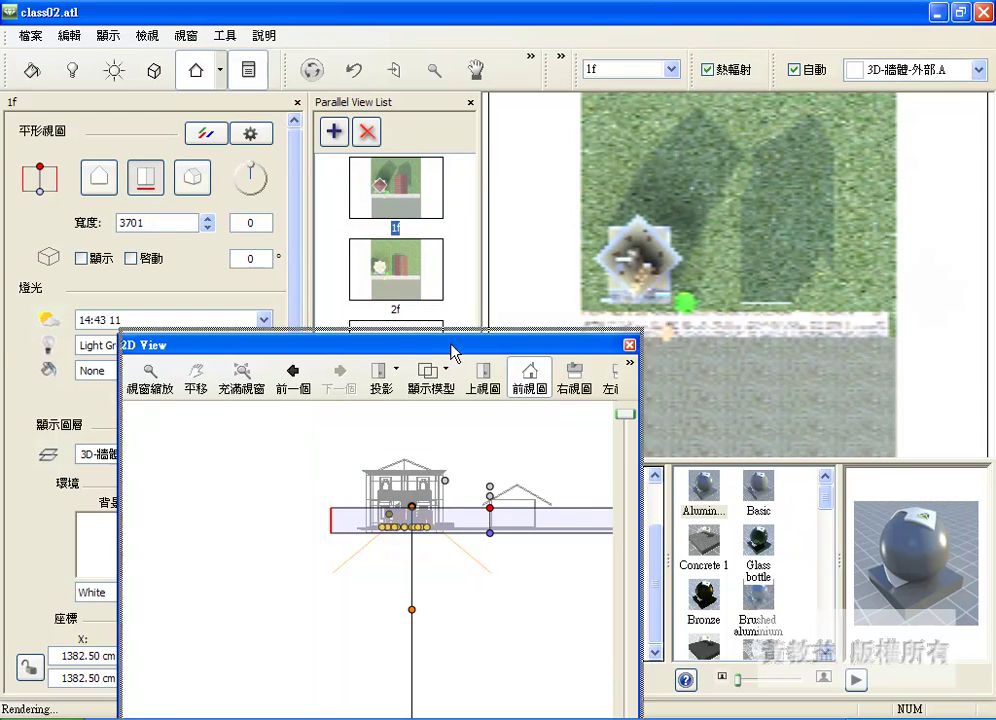
drag(451, 345, 586, 290)
drag(470, 289, 593, 252)
drag(749, 413, 749, 407)
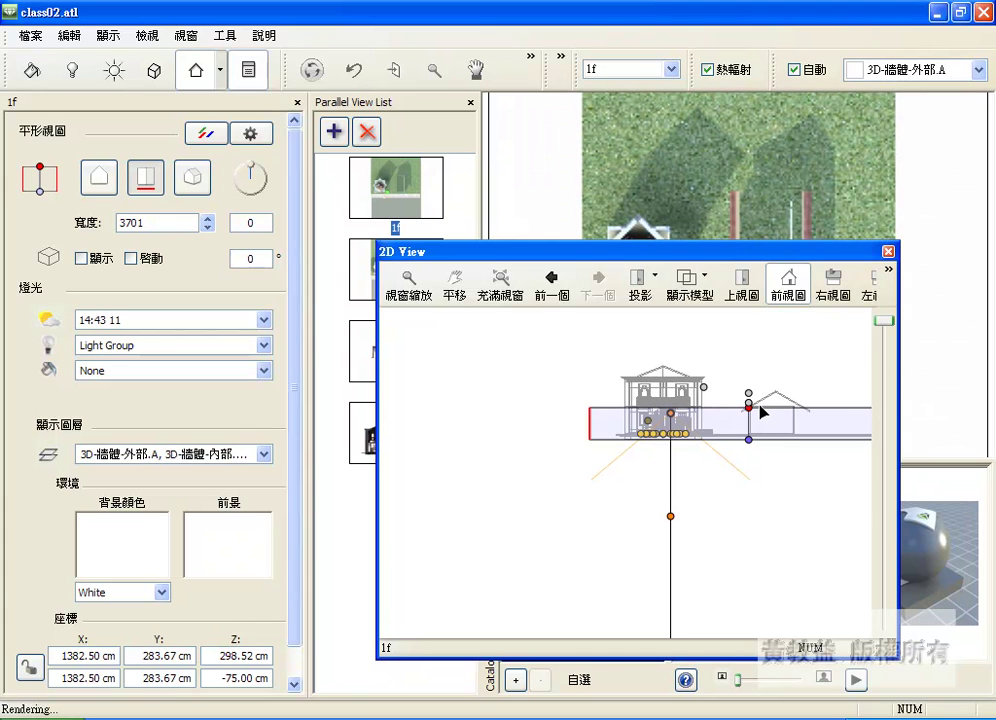
click(751, 411)
drag(750, 408, 750, 418)
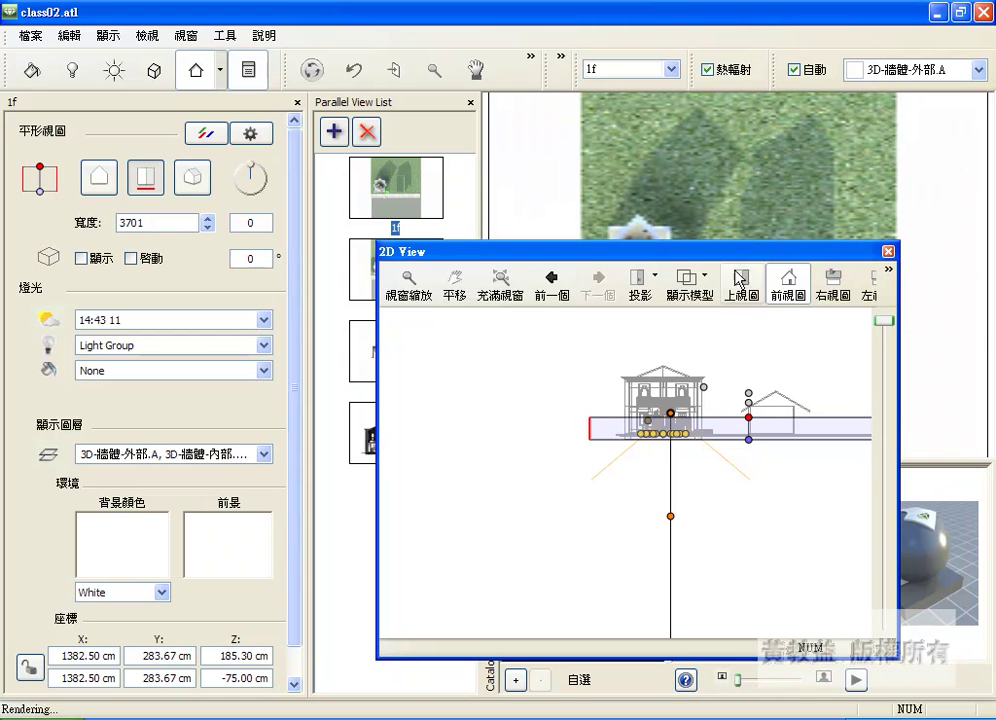
click(889, 251)
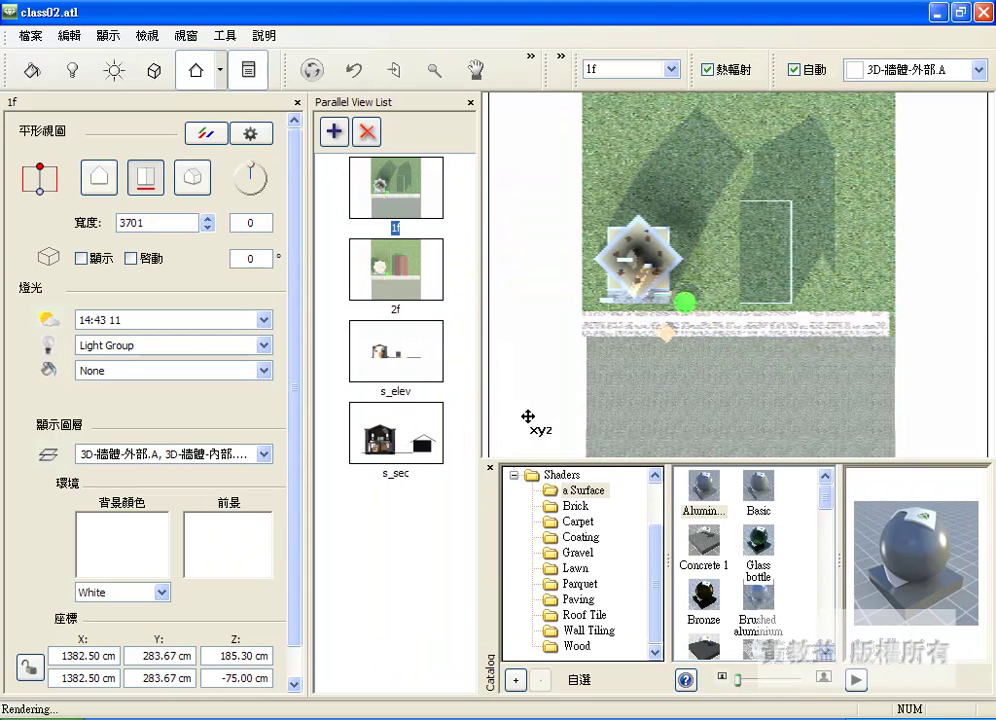